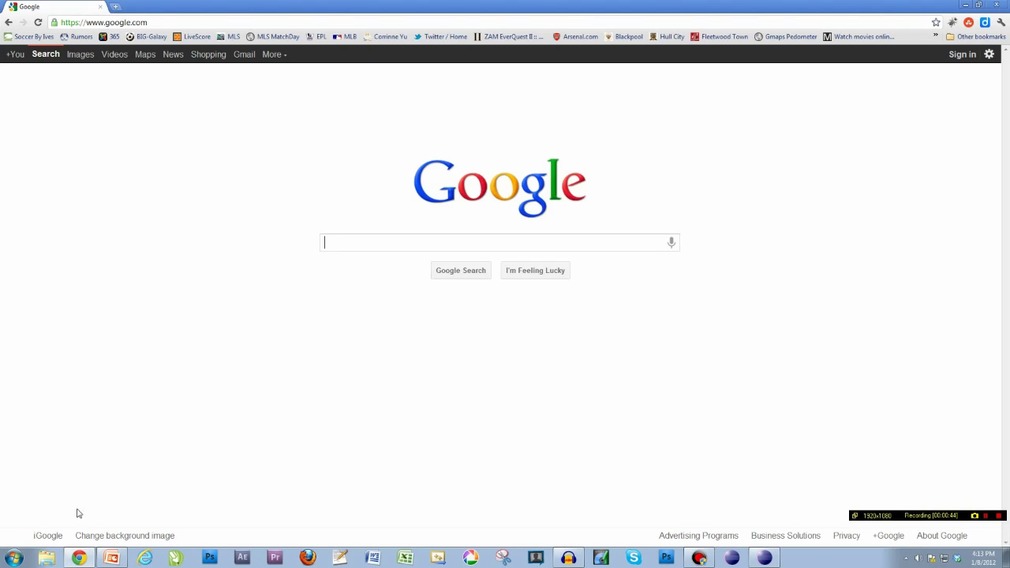
# Switch to the PowerPoint presentation and highlight the names The JDK, Eclipse IDE, LWJGL and Slick2D in turn in the numbered list.
pyautogui.click(80, 558)
pyautogui.click(113, 559)
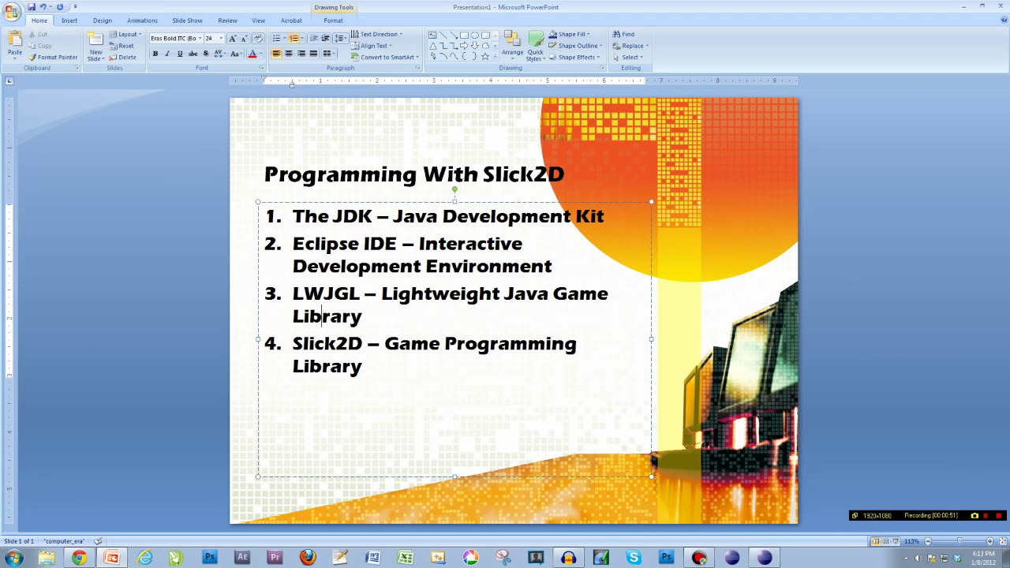
pyautogui.moveTo(292, 216); pyautogui.dragTo(372, 216)
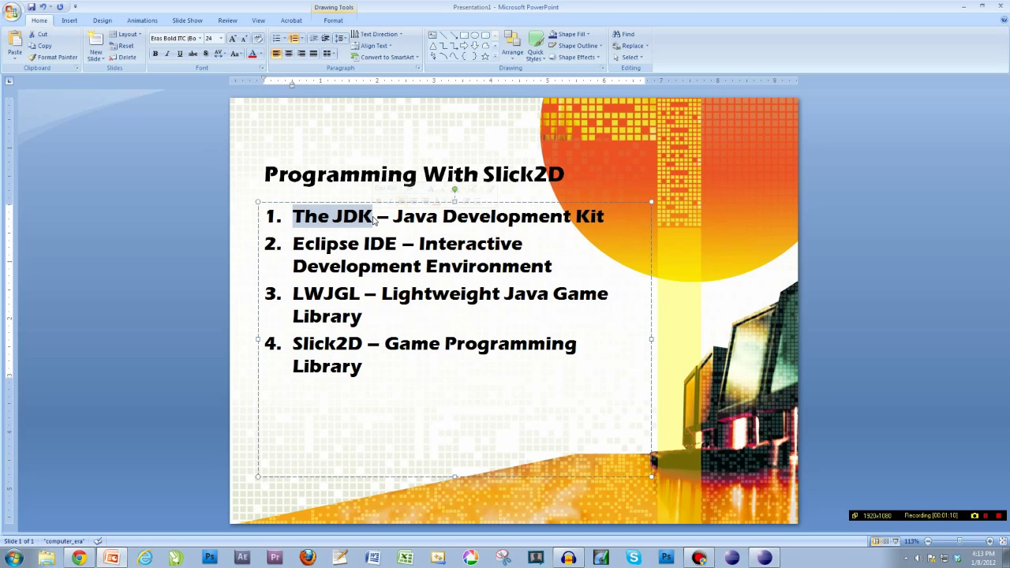
pyautogui.moveTo(293, 244); pyautogui.dragTo(397, 245)
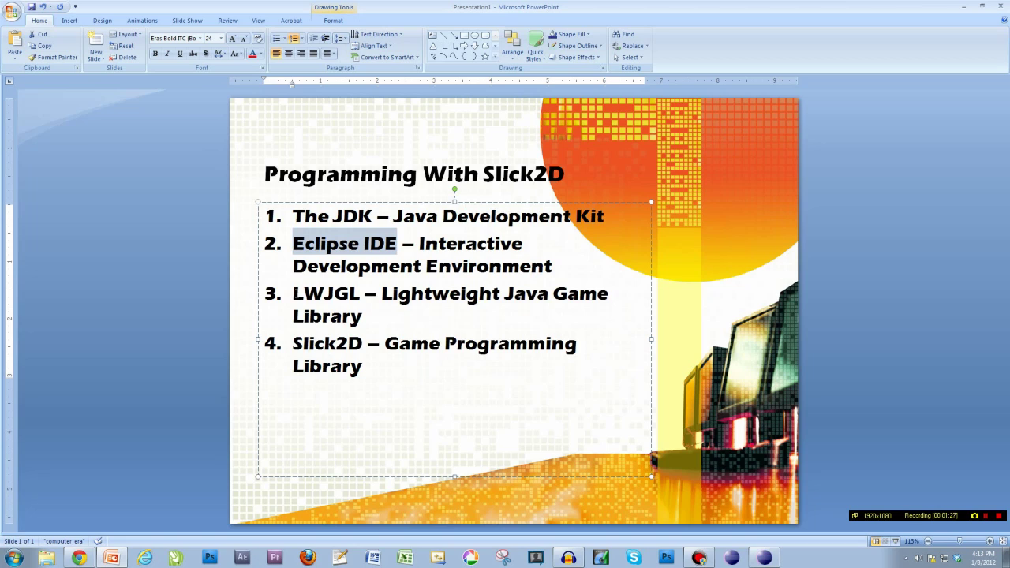
pyautogui.moveTo(294, 294); pyautogui.dragTo(360, 293)
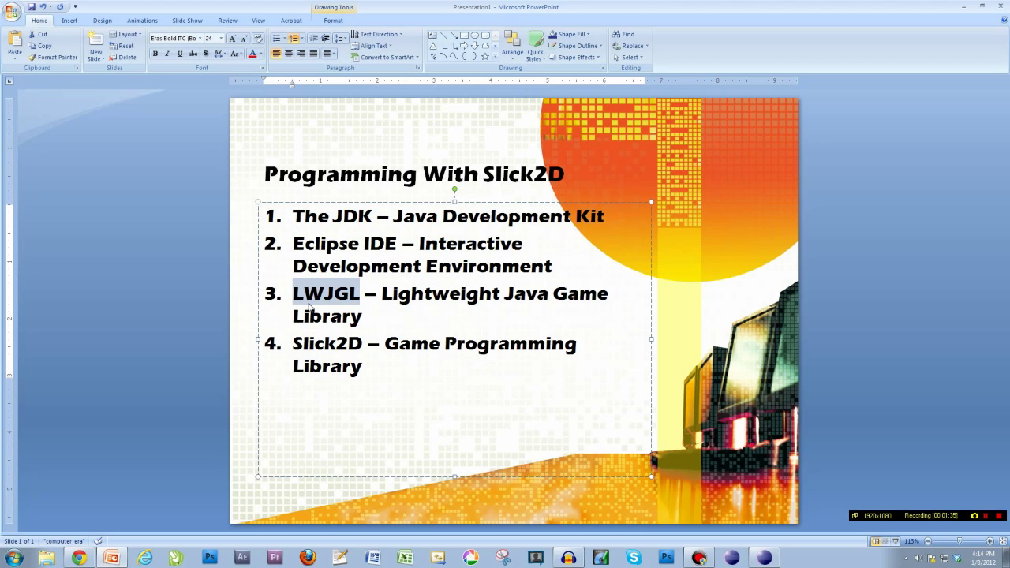
pyautogui.click(306, 299)
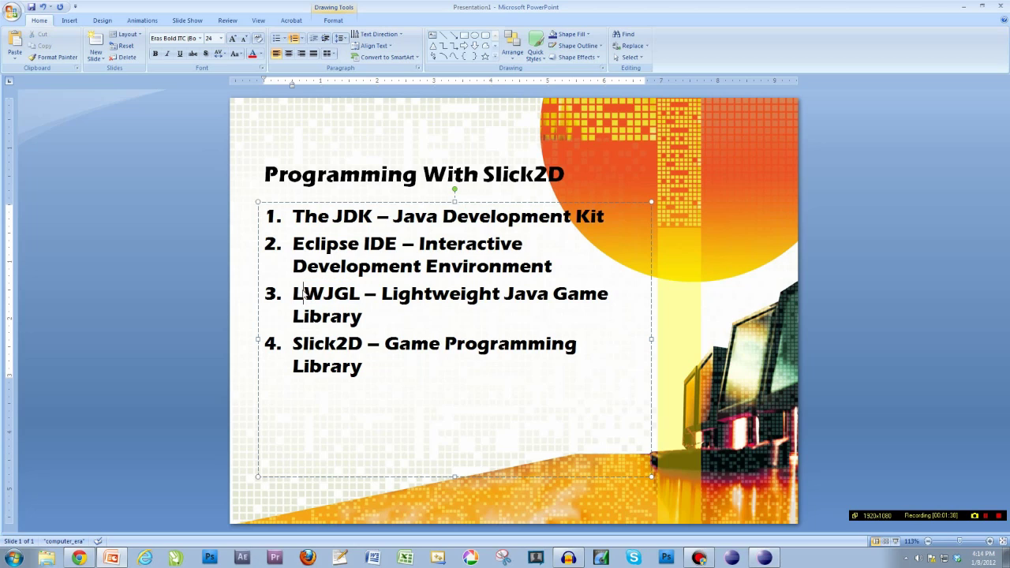
pyautogui.moveTo(293, 296); pyautogui.dragTo(360, 296)
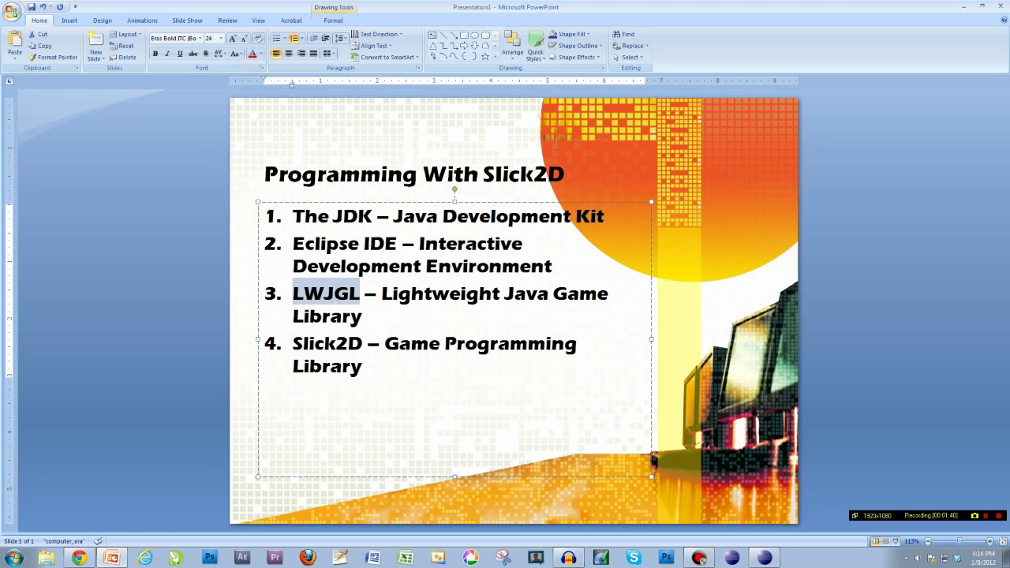
pyautogui.moveTo(293, 344); pyautogui.dragTo(363, 347)
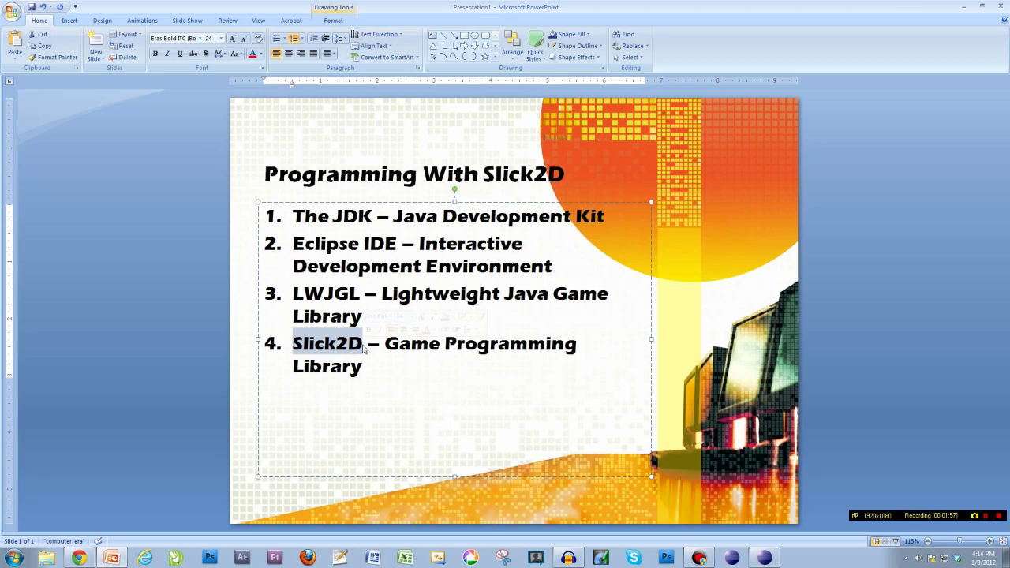
# Switch to Chrome, search Google for "java jdk", and go through Java SE Downloads to the Java Platform (JDK) 7u2 download page.
pyautogui.click(81, 561)
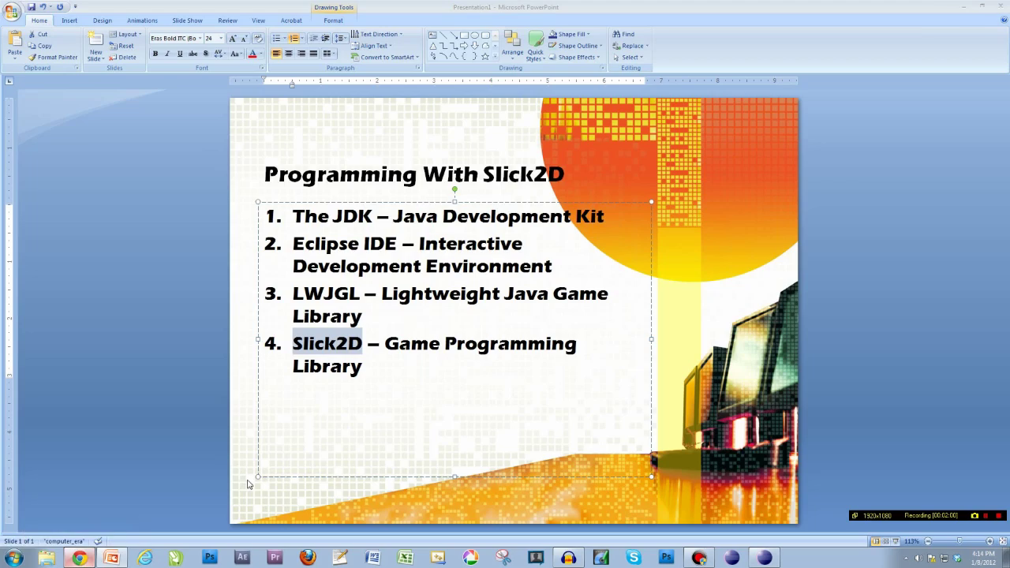
pyautogui.write('java jdk')
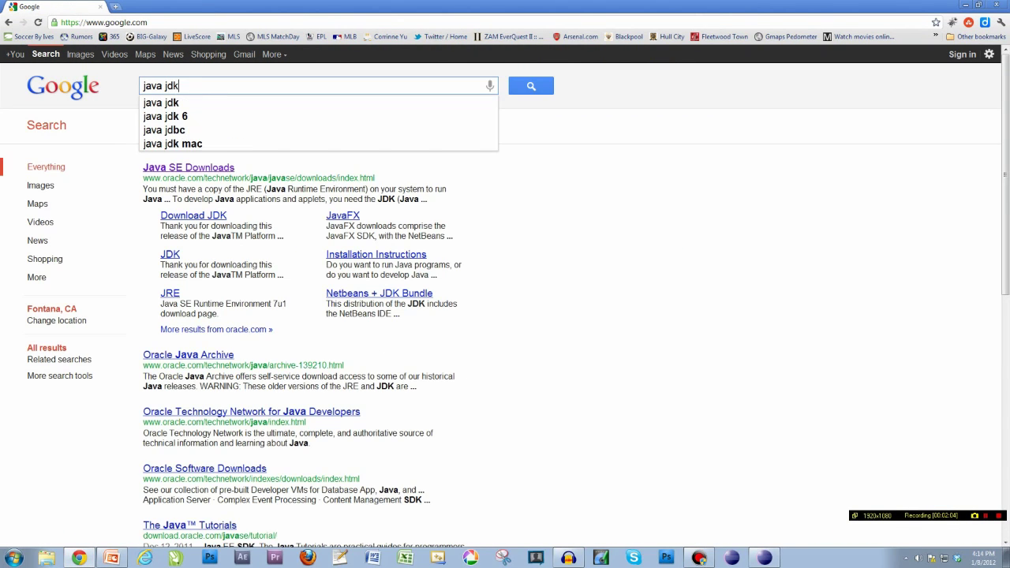
pyautogui.press('Return')
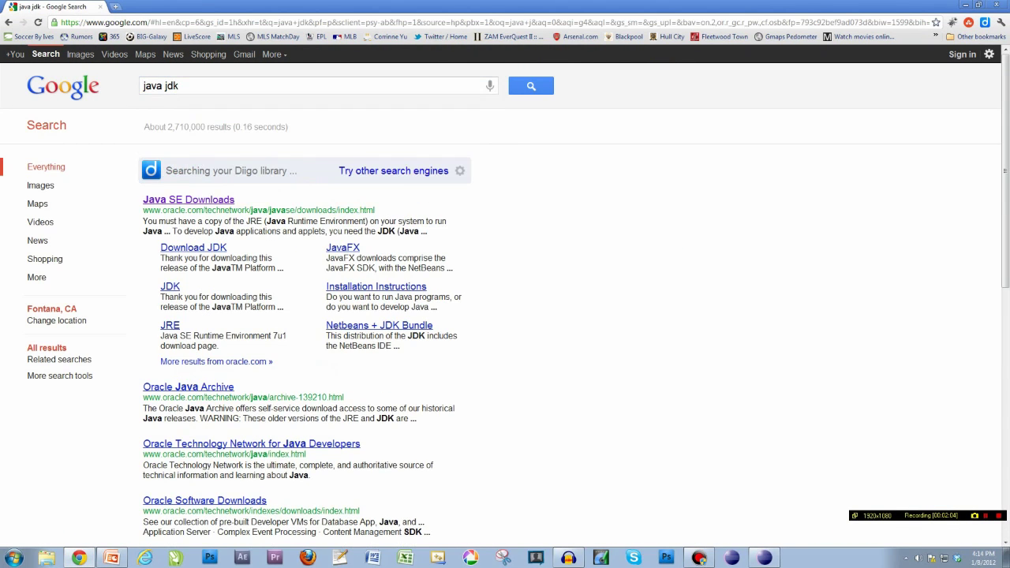
pyautogui.click(195, 201)
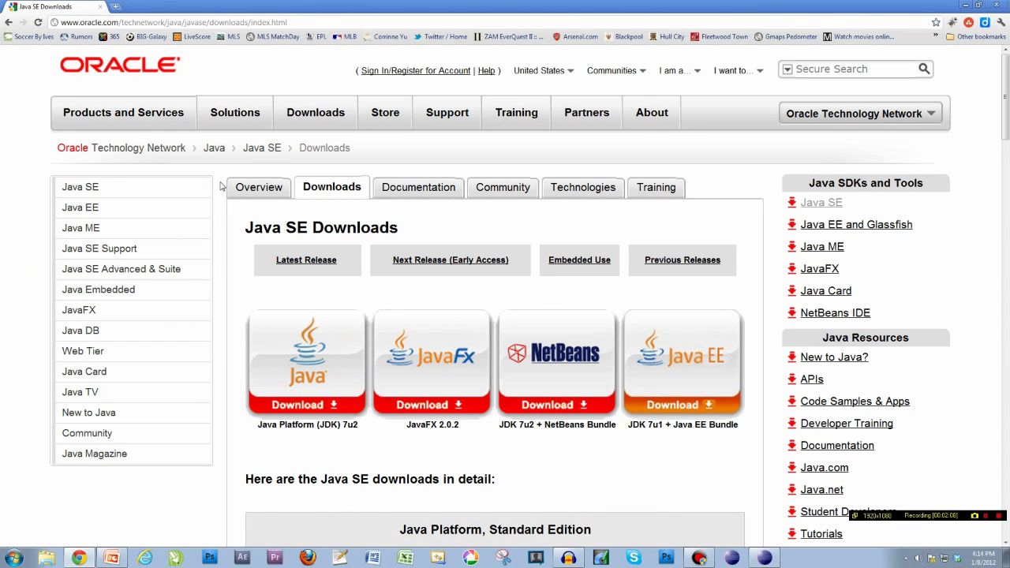
pyautogui.scroll(-1, 323, 246)
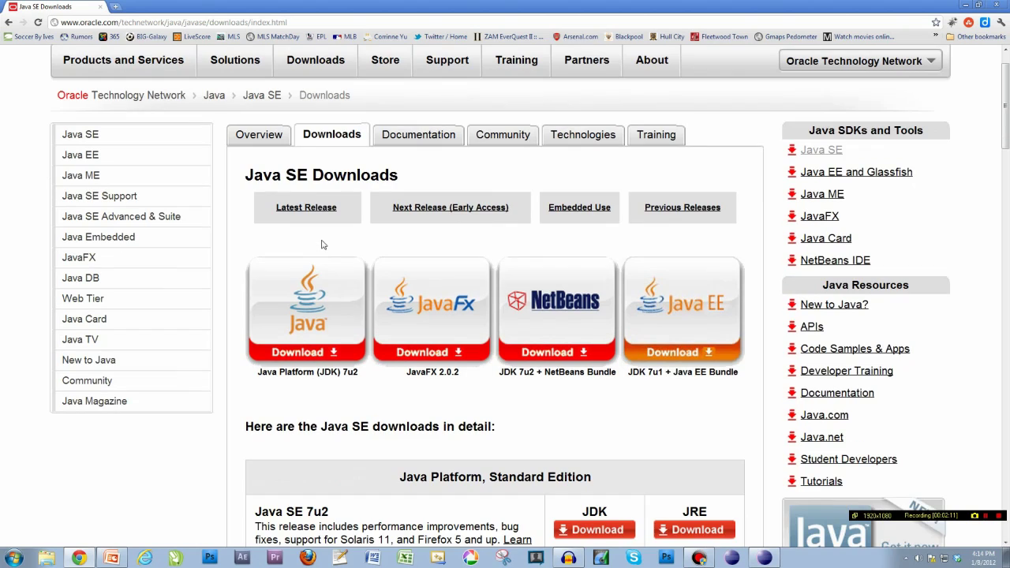
pyautogui.scroll(-1, 293, 349)
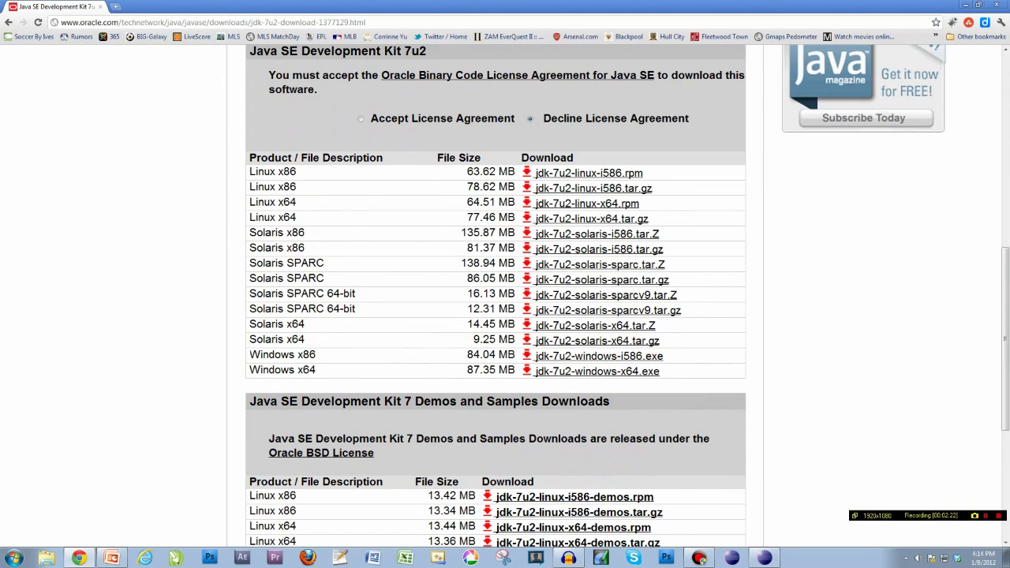
# Highlight the Windows x86 and Windows x64 rows in the Java SE Development Kit 7u2 list to compare the installers.
pyautogui.moveTo(251, 355); pyautogui.dragTo(661, 372)
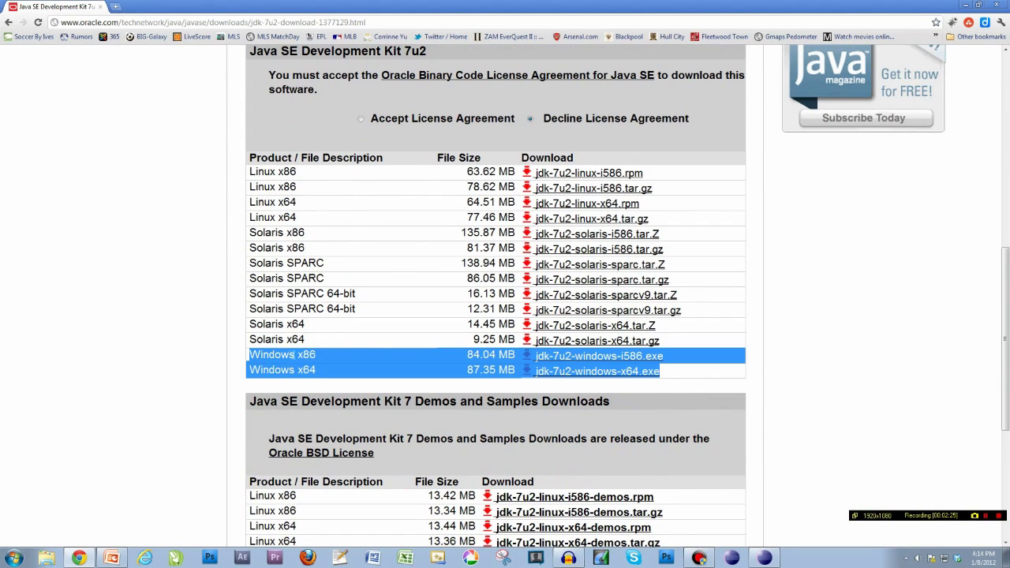
pyautogui.moveTo(251, 355); pyautogui.dragTo(663, 356)
pyautogui.moveTo(250, 371); pyautogui.dragTo(660, 371)
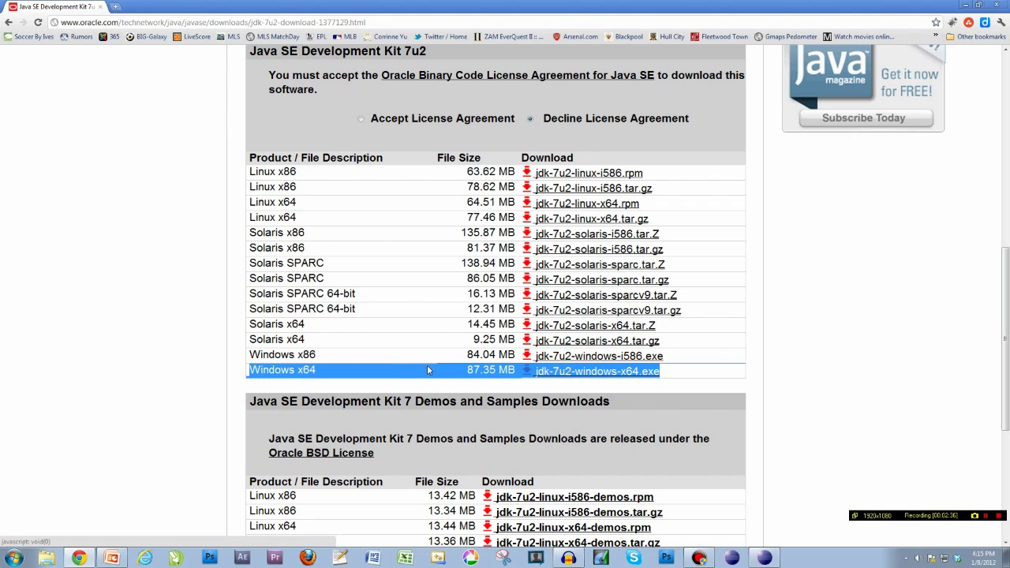
pyautogui.moveTo(250, 354); pyautogui.dragTo(663, 356)
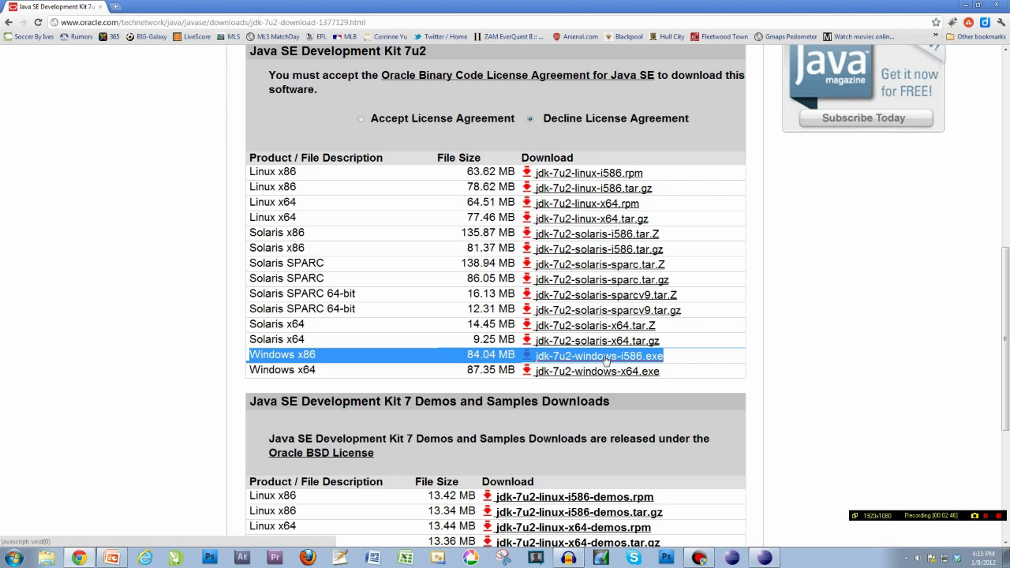
# Accept the license agreement for Java SE Development Kit 7u2 and check the file size of the Windows x86 installer.
pyautogui.click(360, 119)
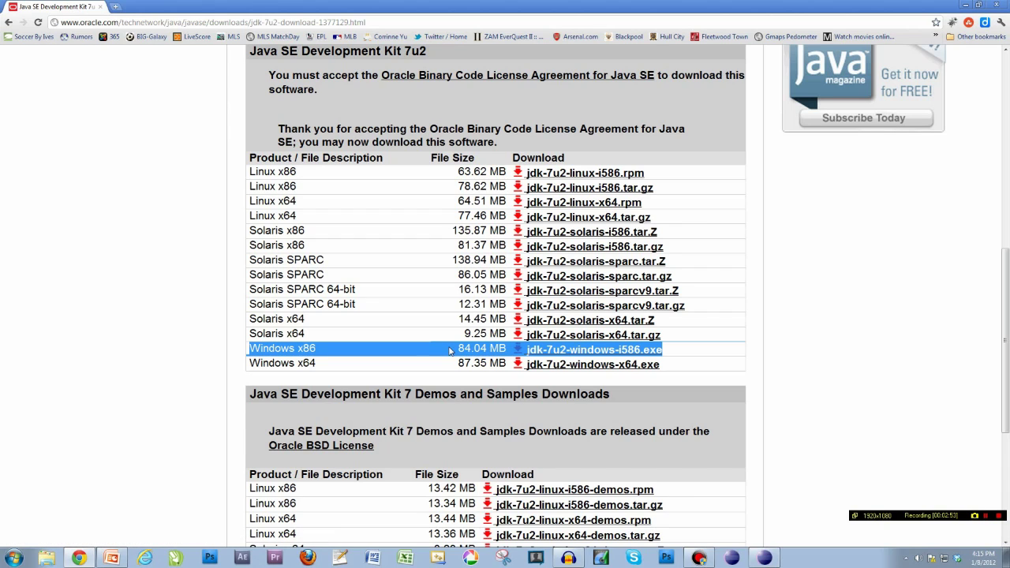
pyautogui.moveTo(458, 348); pyautogui.dragTo(506, 349)
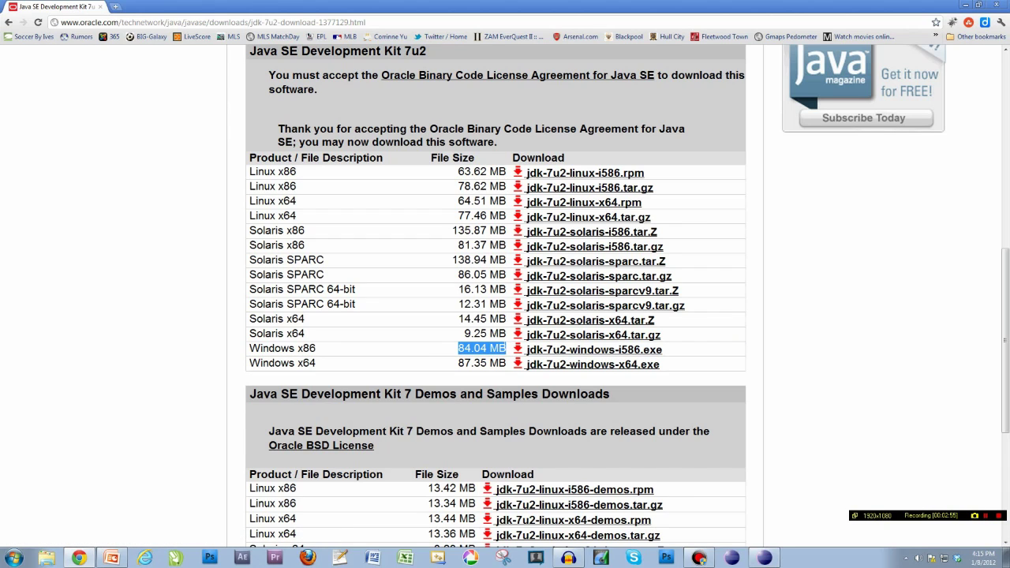
pyautogui.click(505, 349)
# Go to google.com, search for "eclipse", and open the Downloads page of the eclipse.org site.
pyautogui.click(196, 27)
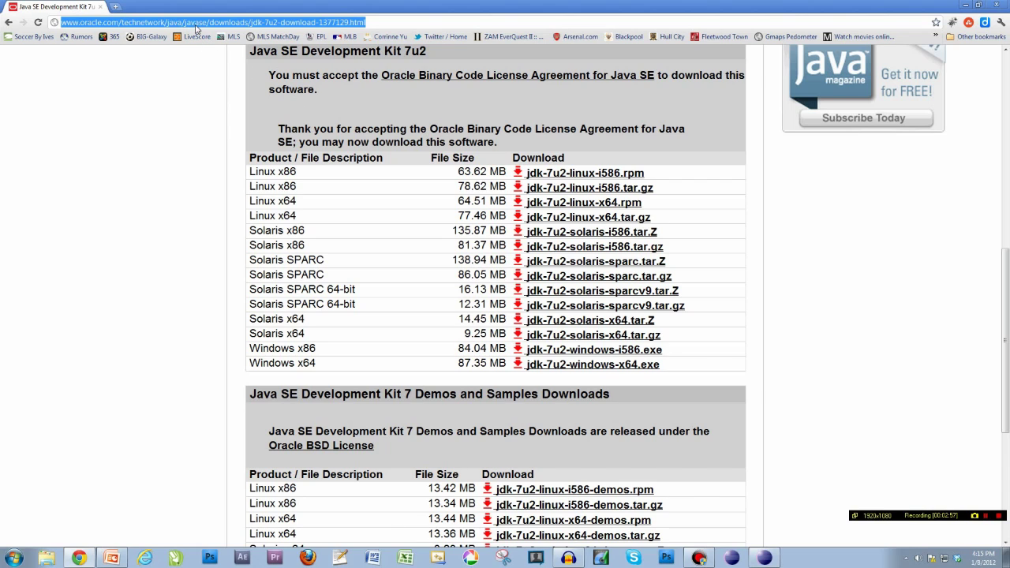
pyautogui.write('google.com')
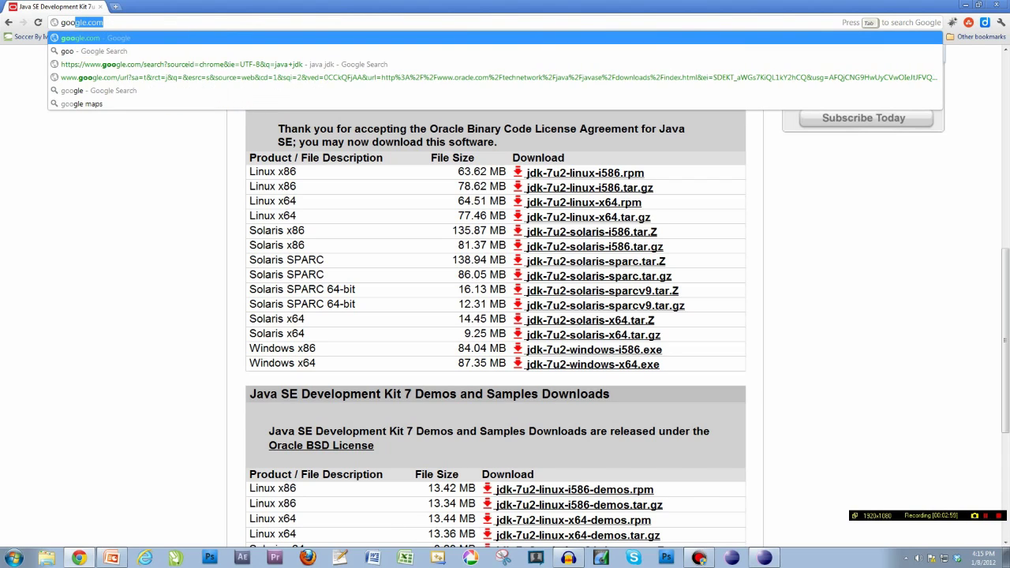
pyautogui.press('Return')
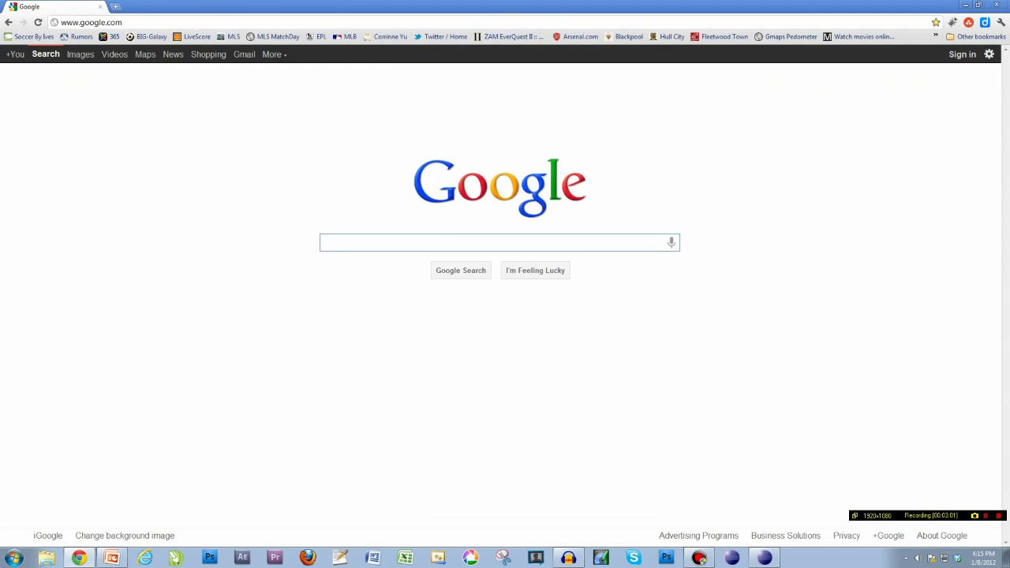
pyautogui.write('eclipse')
pyautogui.press('Return')
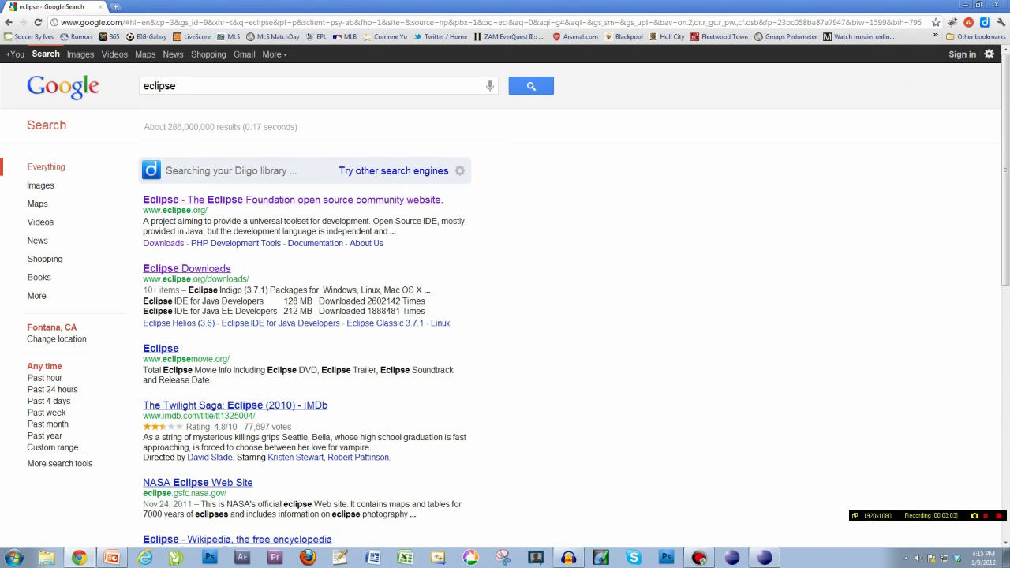
pyautogui.click(193, 203)
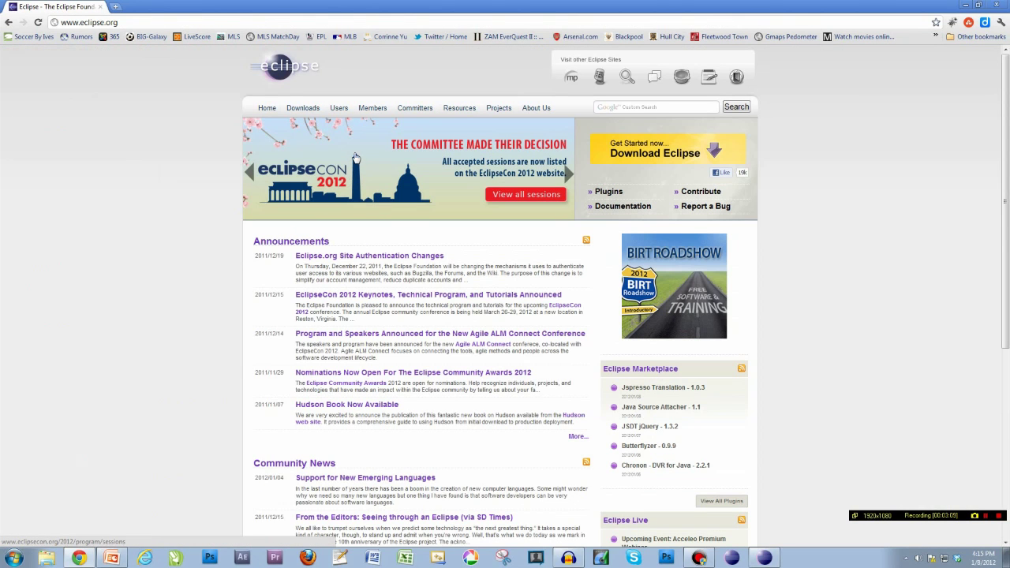
pyautogui.click(298, 115)
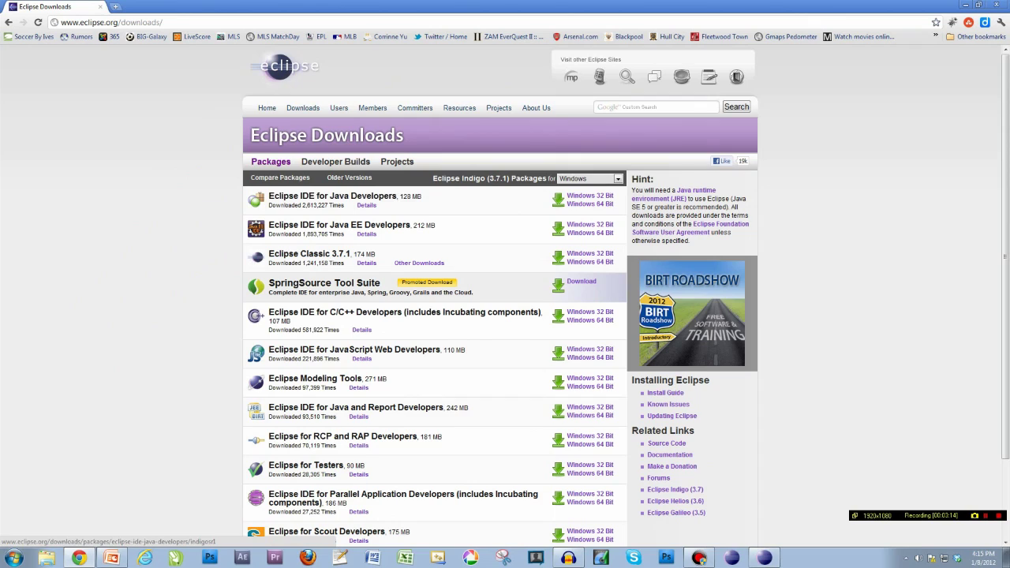
# Examine the Eclipse IDE for Java Developers package, its file size and the operating systems offered for the downloads.
pyautogui.moveTo(462, 198); pyautogui.dragTo(268, 199)
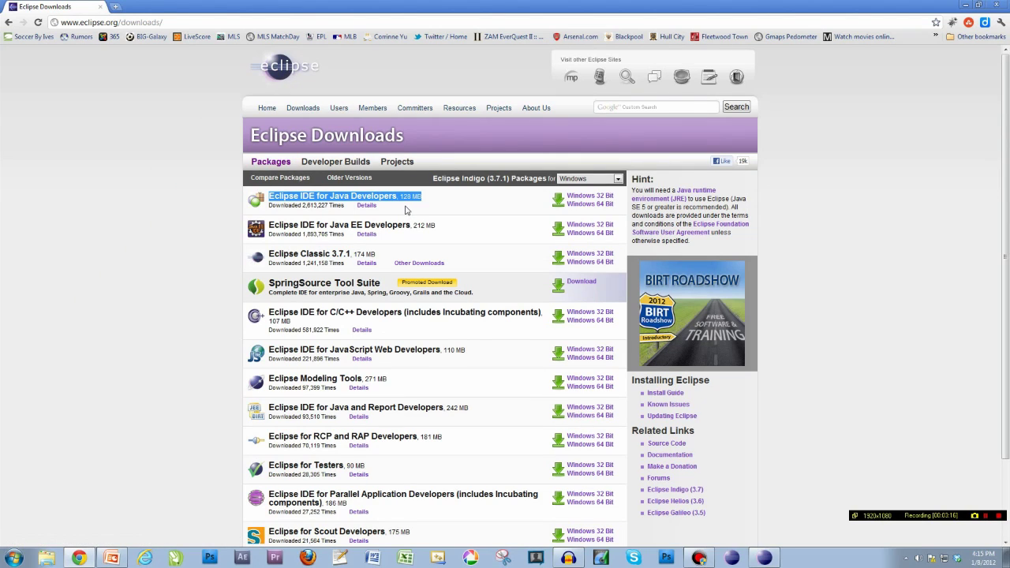
pyautogui.click(286, 213)
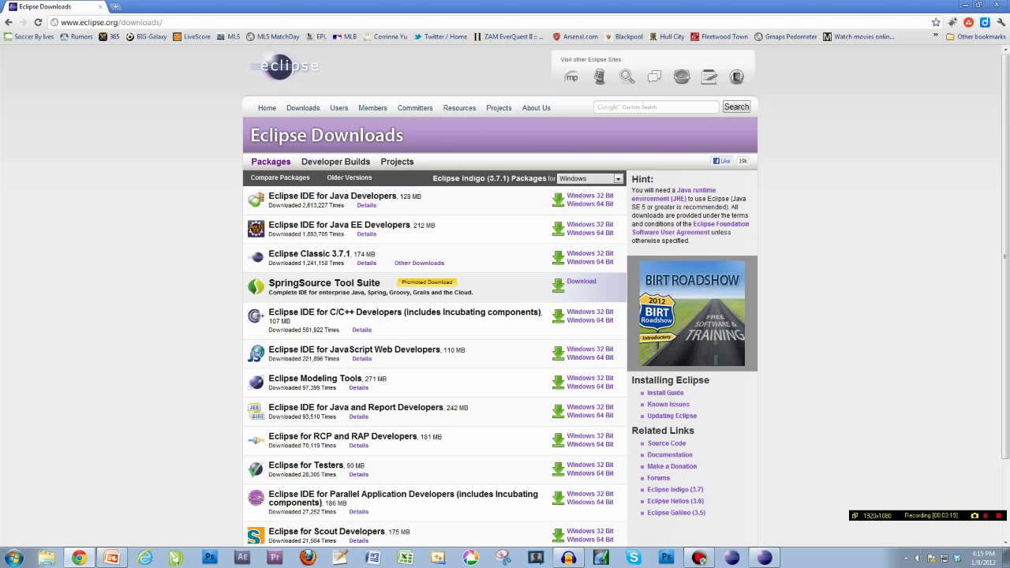
pyautogui.click(619, 180)
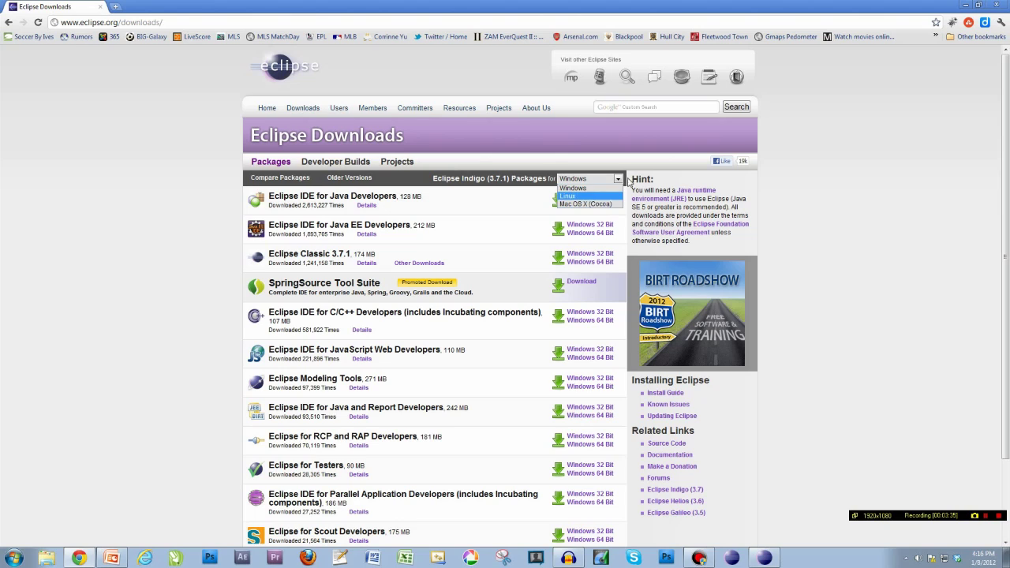
pyautogui.click(619, 180)
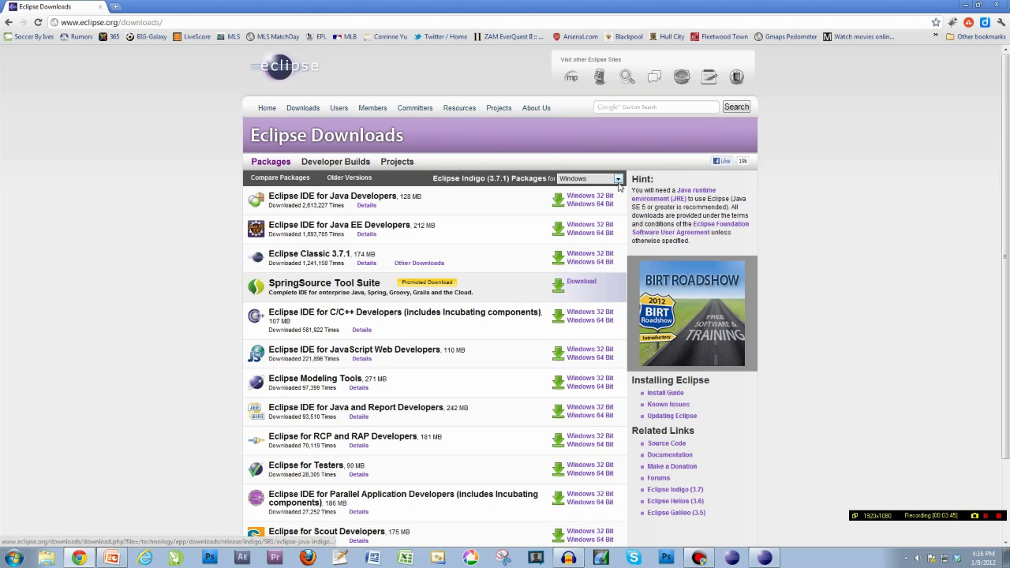
pyautogui.click(618, 178)
pyautogui.click(612, 200)
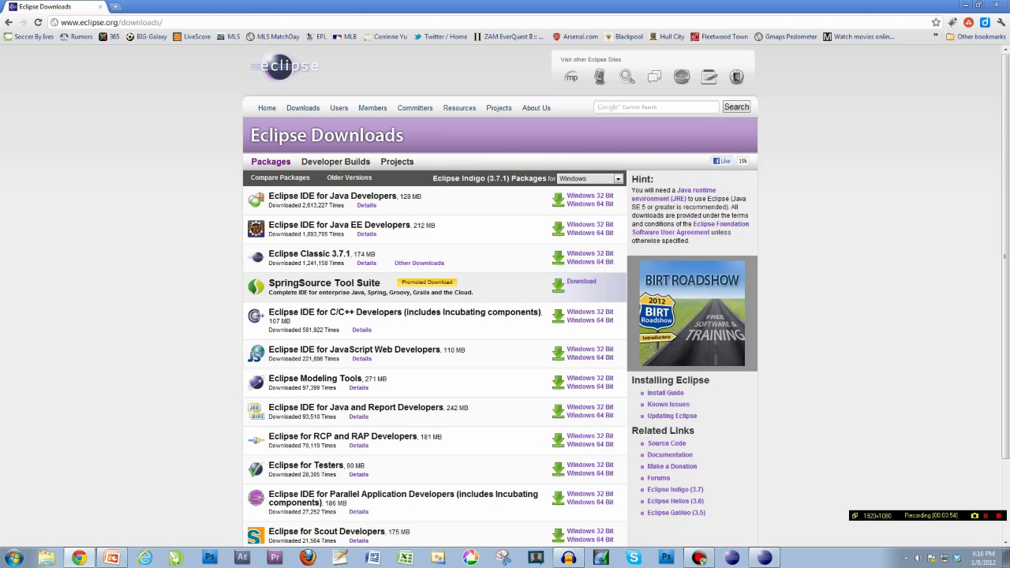
pyautogui.moveTo(400, 196); pyautogui.dragTo(429, 201)
# Go to google.com, search for "lwjgl", and open the lwjgl.org home page.
pyautogui.hotkey('ctrl', 'l')
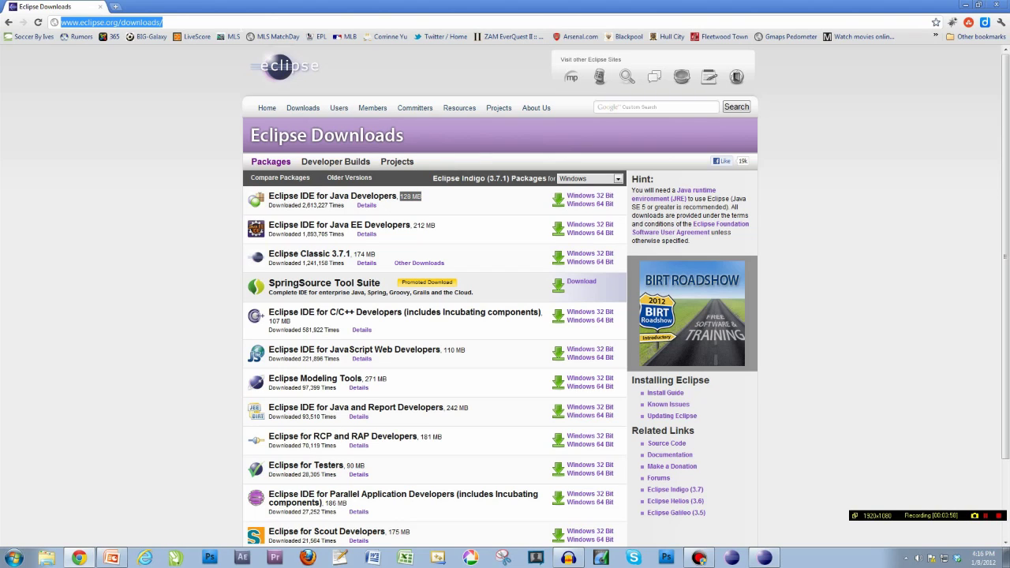
pyautogui.write('google.com')
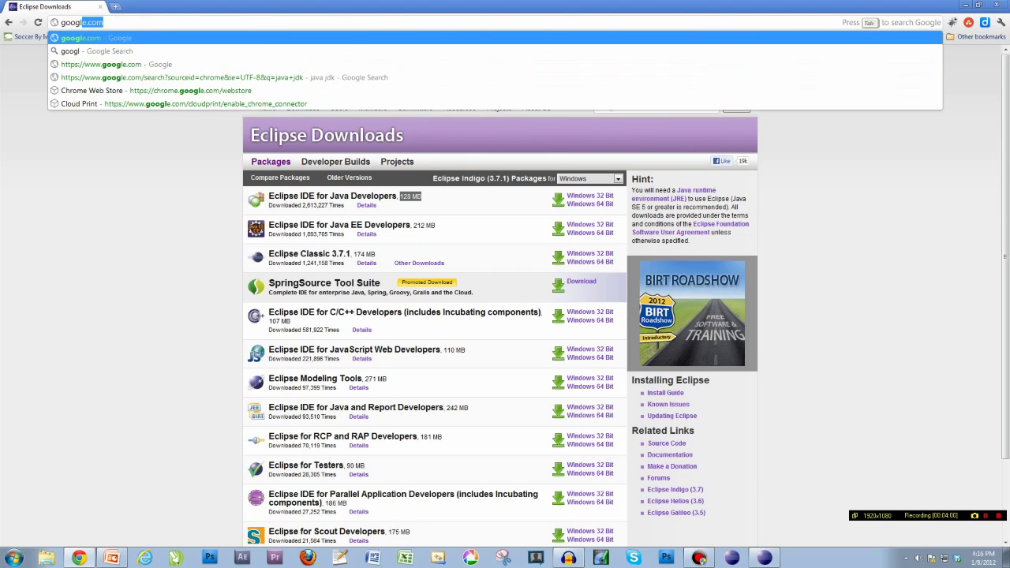
pyautogui.press('Return')
pyautogui.write('l')
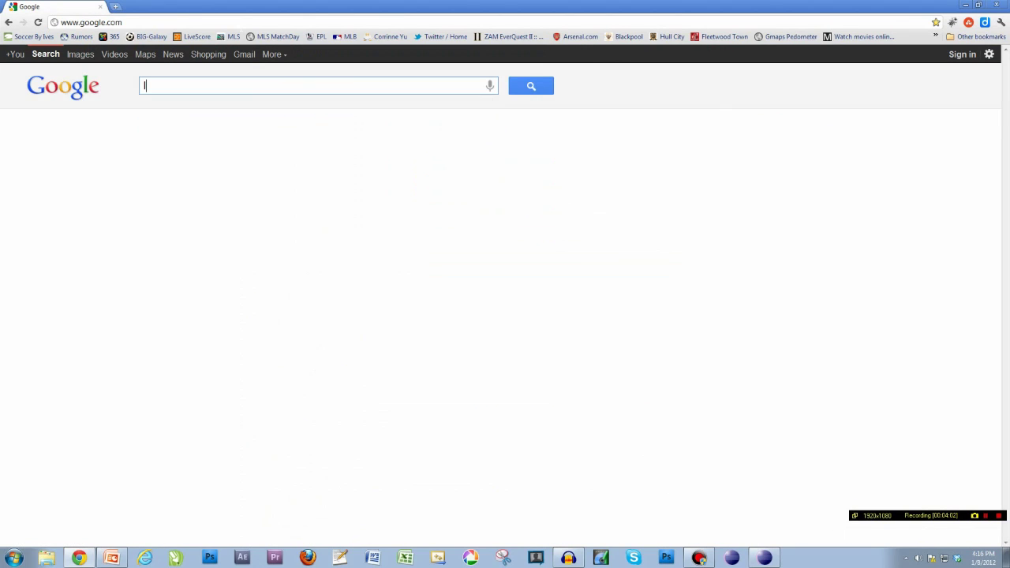
pyautogui.write('wjgl')
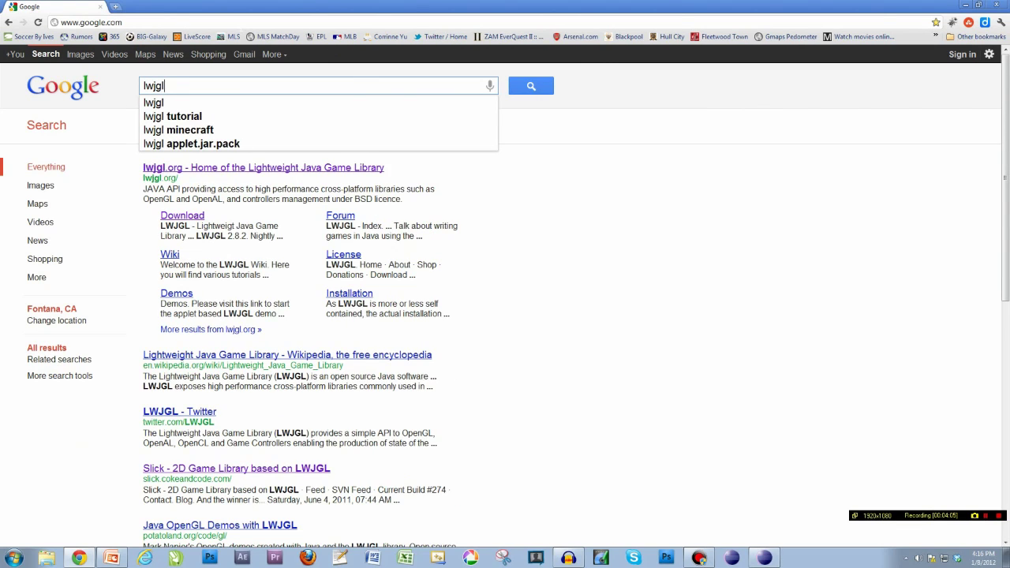
pyautogui.press('Return')
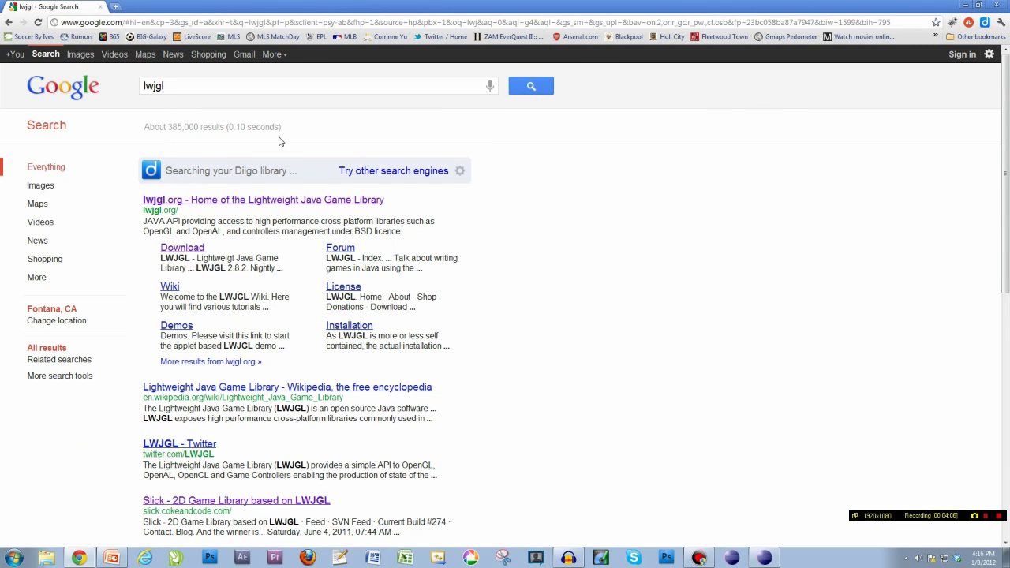
pyautogui.click(187, 203)
pyautogui.scroll(-2, 277, 210)
pyautogui.scroll(1, 277, 210)
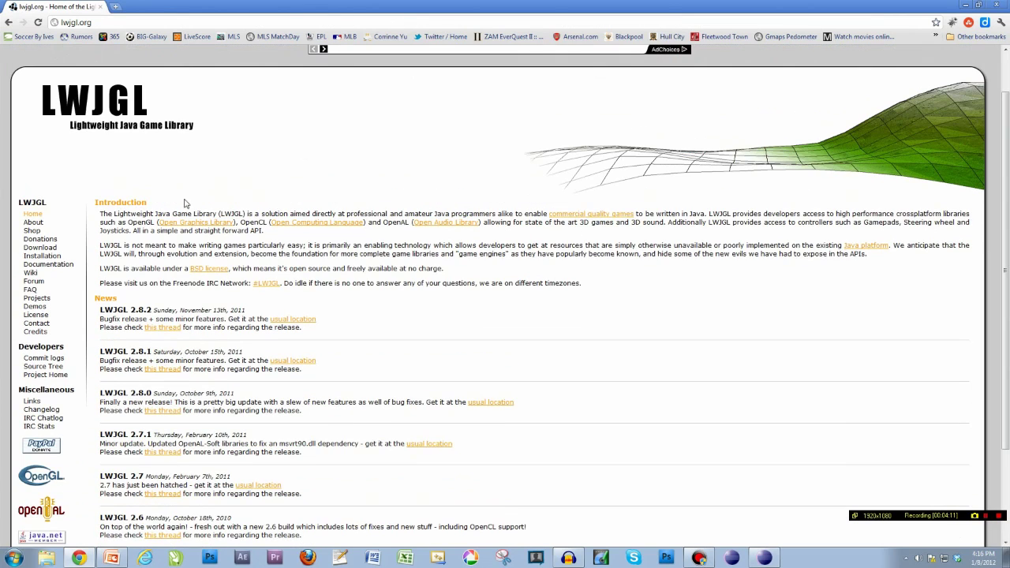
# Download lwjgl-2.8.2.zip from the LWJGL 2.8.2 release files linked on the LWJGL download page.
pyautogui.click(39, 248)
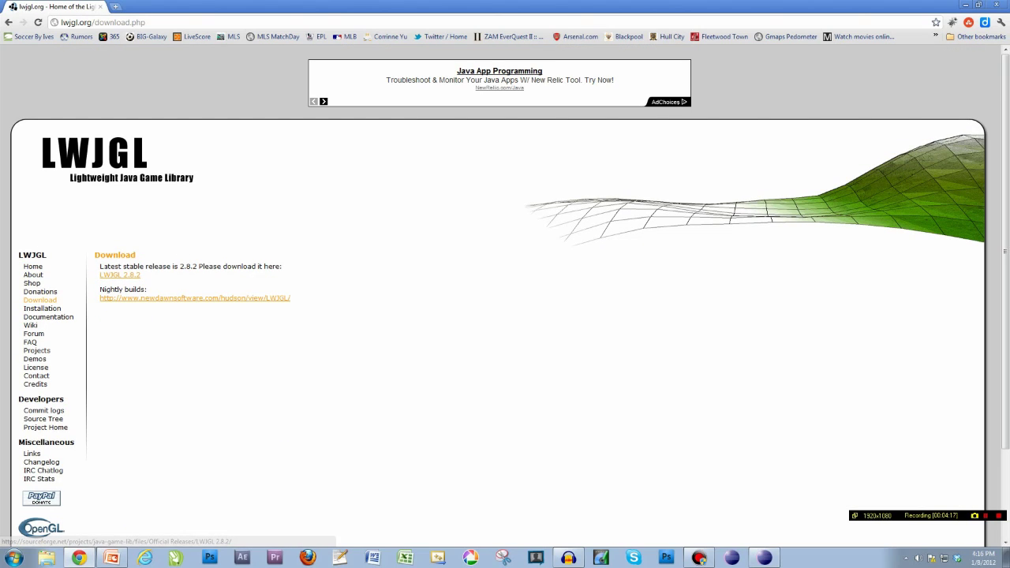
pyautogui.moveTo(103, 266); pyautogui.dragTo(285, 265)
pyautogui.click(286, 265)
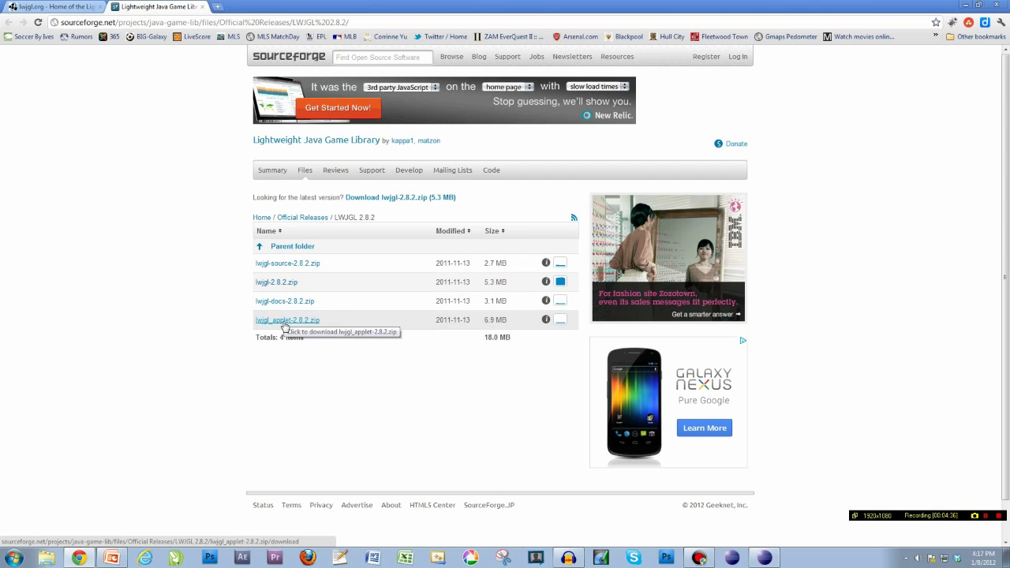
pyautogui.click(281, 284)
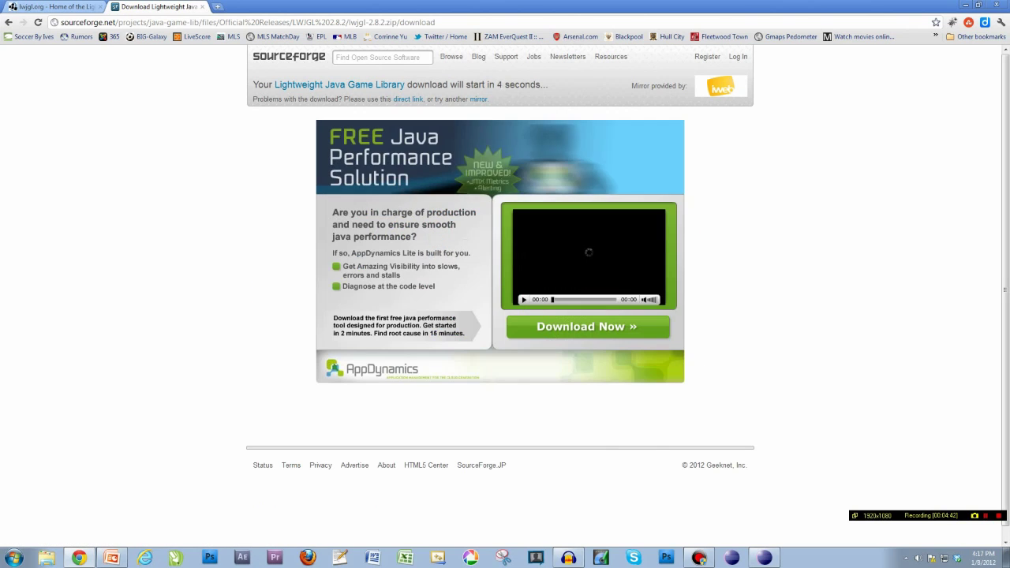
pyautogui.moveTo(464, 84); pyautogui.dragTo(545, 85)
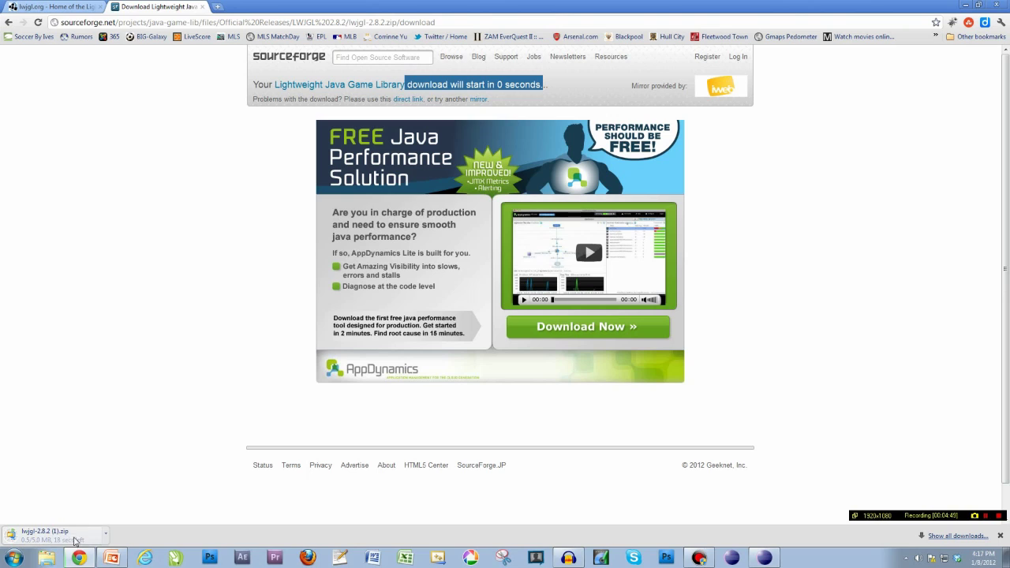
pyautogui.click(246, 245)
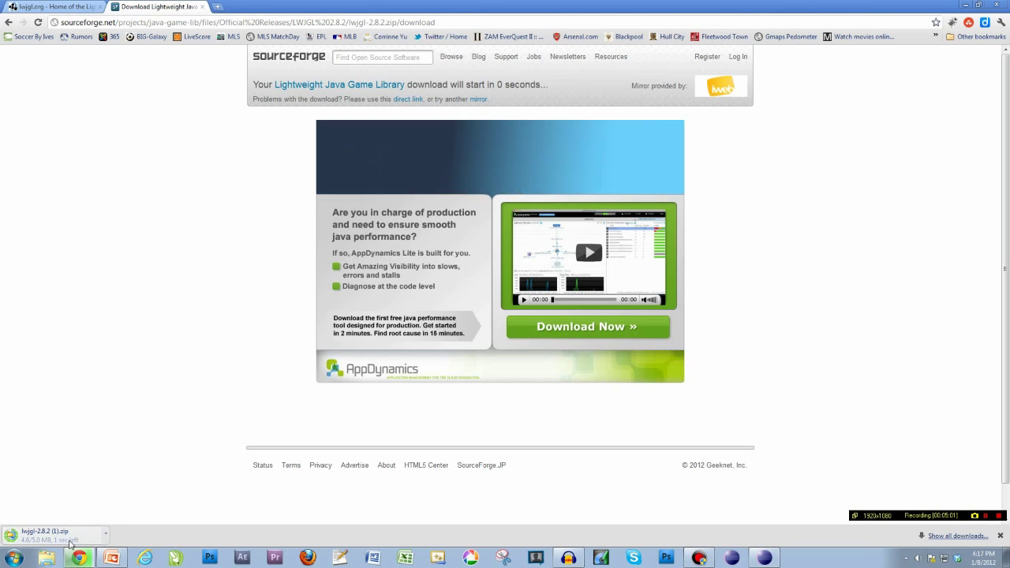
# Find the Slick - 2D Game Library site through a google.com search for "slick2d" and download its full distribution.
pyautogui.click(265, 23)
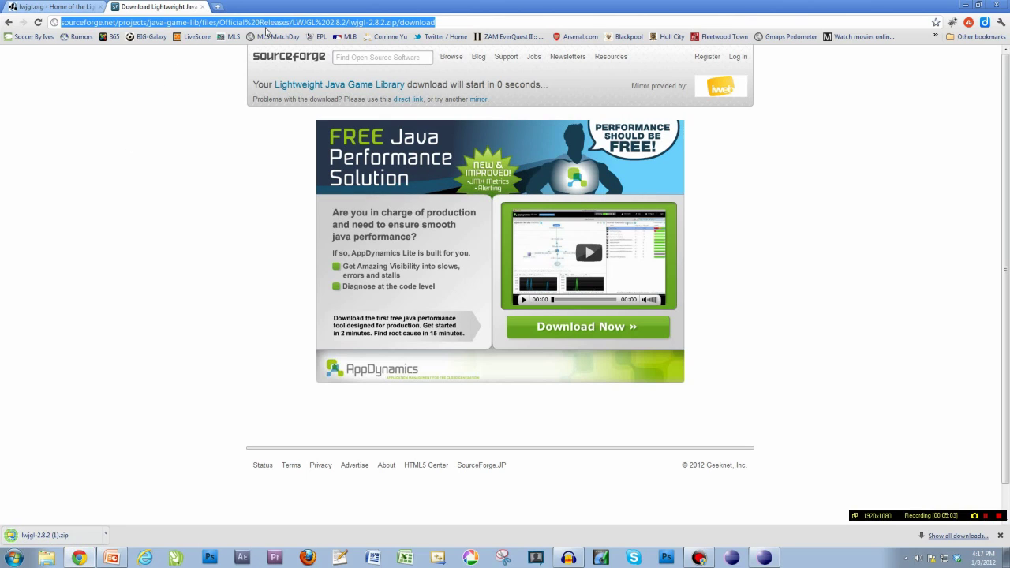
pyautogui.write('google.com')
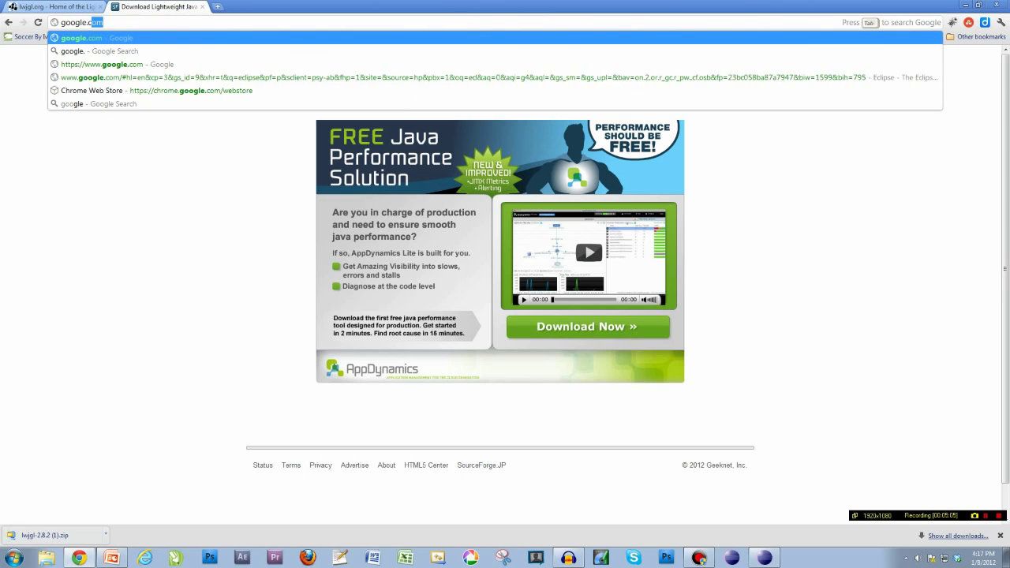
pyautogui.press('Return')
pyautogui.write('slc')
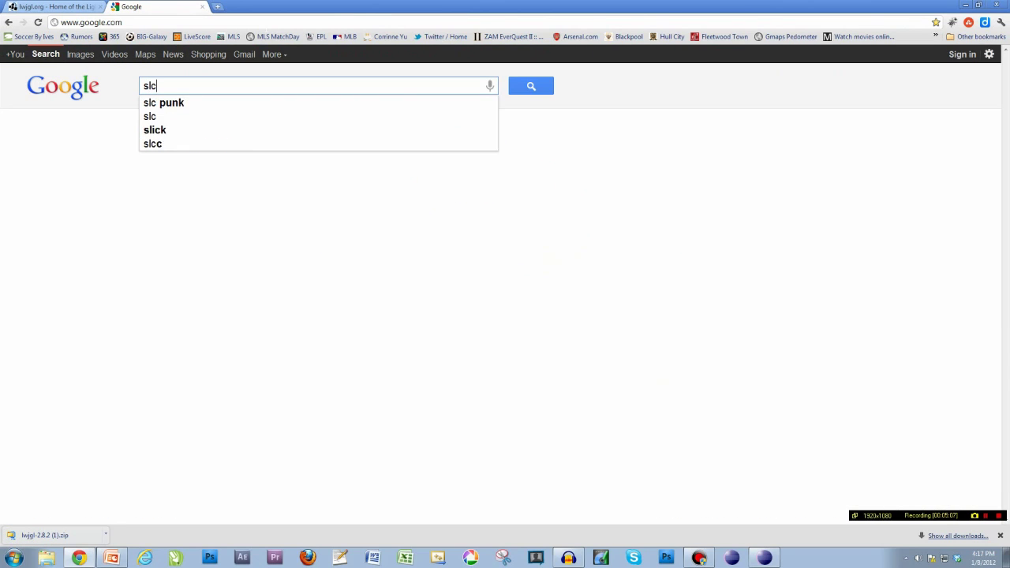
pyautogui.press('BackSpace')
pyautogui.write('ick2d')
pyautogui.press('Return')
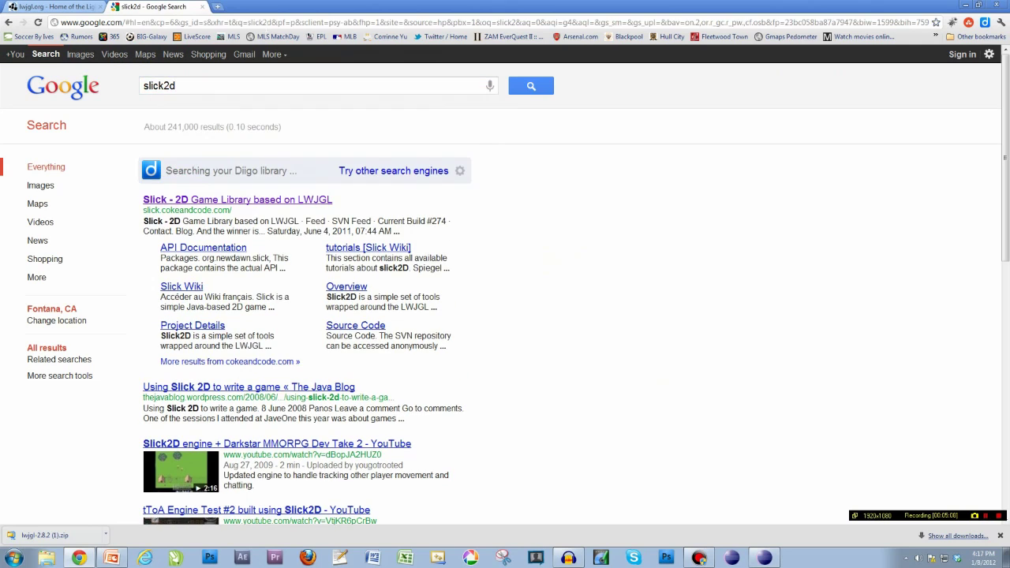
pyautogui.click(233, 204)
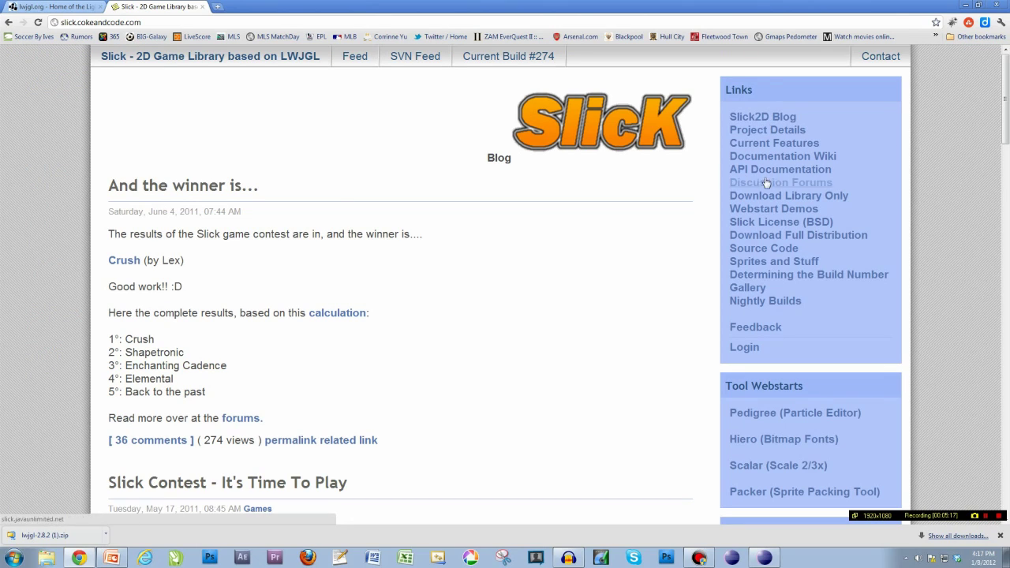
pyautogui.click(795, 239)
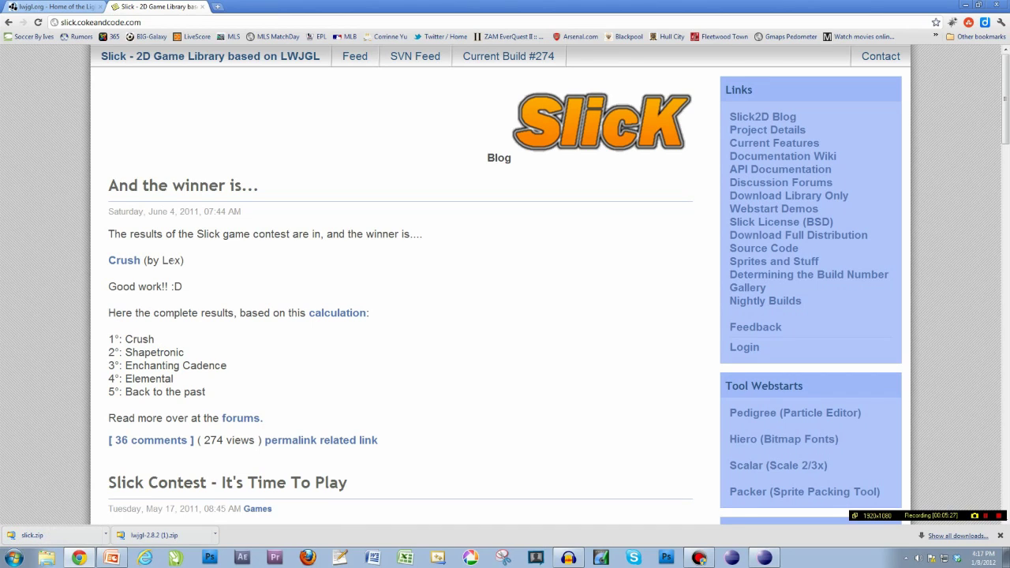
# Switch to the desktop, open the Game Programming with Slick2D folder, and select the jdk-7u2-windows-i586.exe installer.
pyautogui.click(967, 6)
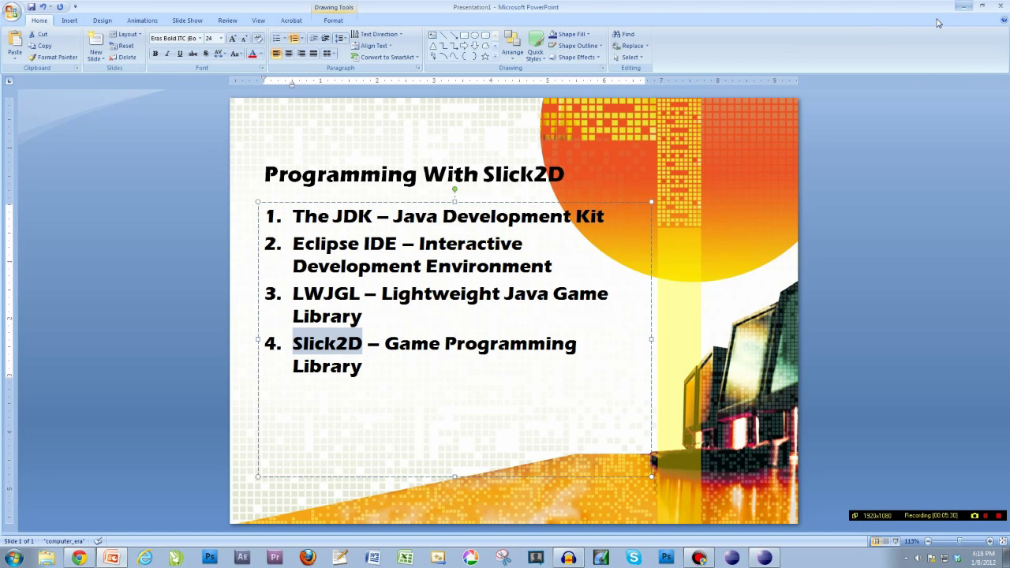
pyautogui.click(964, 6)
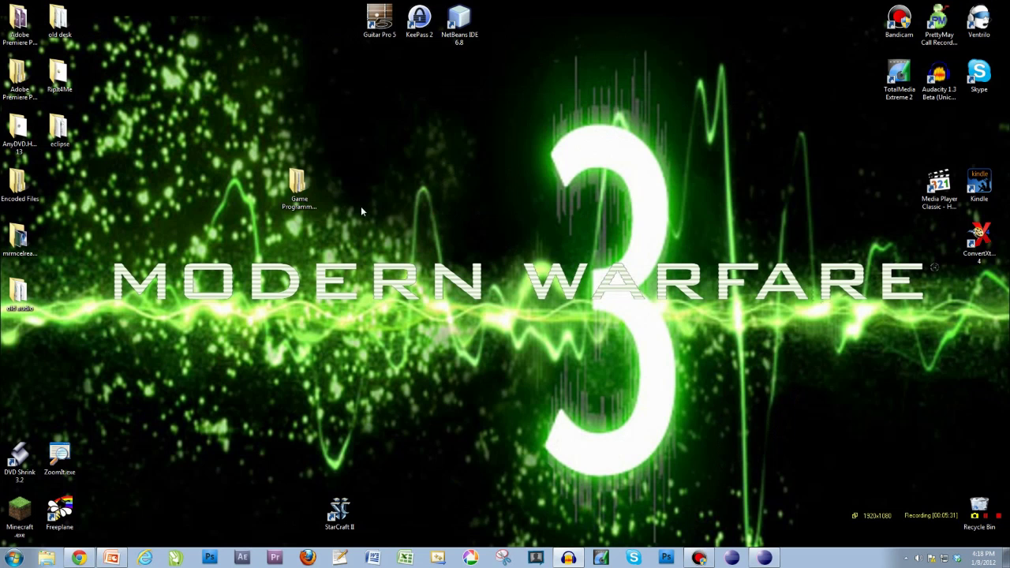
pyautogui.doubleClick(299, 180)
pyautogui.moveTo(655, 36); pyautogui.dragTo(361, 23)
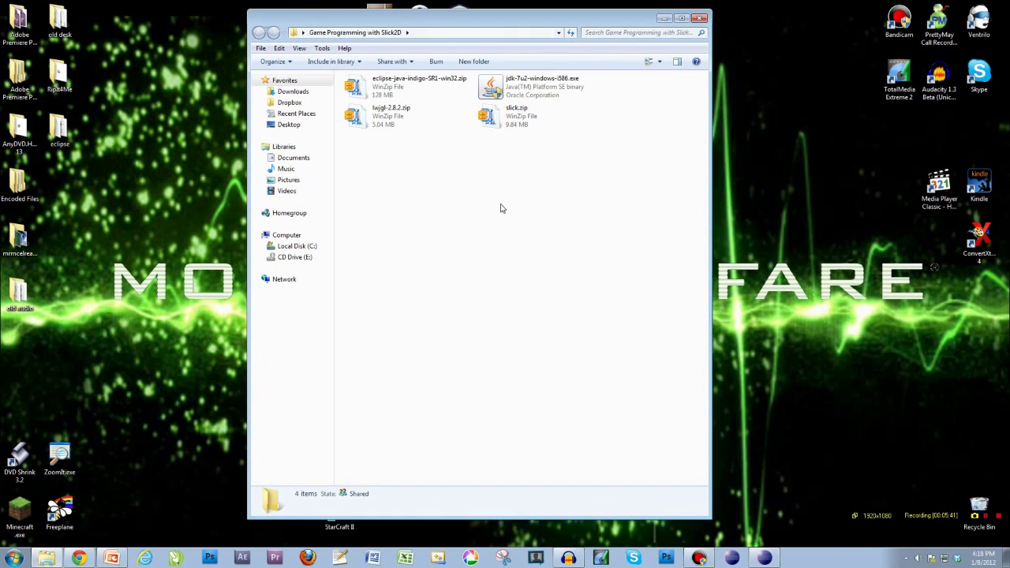
pyautogui.moveTo(605, 203); pyautogui.dragTo(471, 209)
pyautogui.click(512, 87)
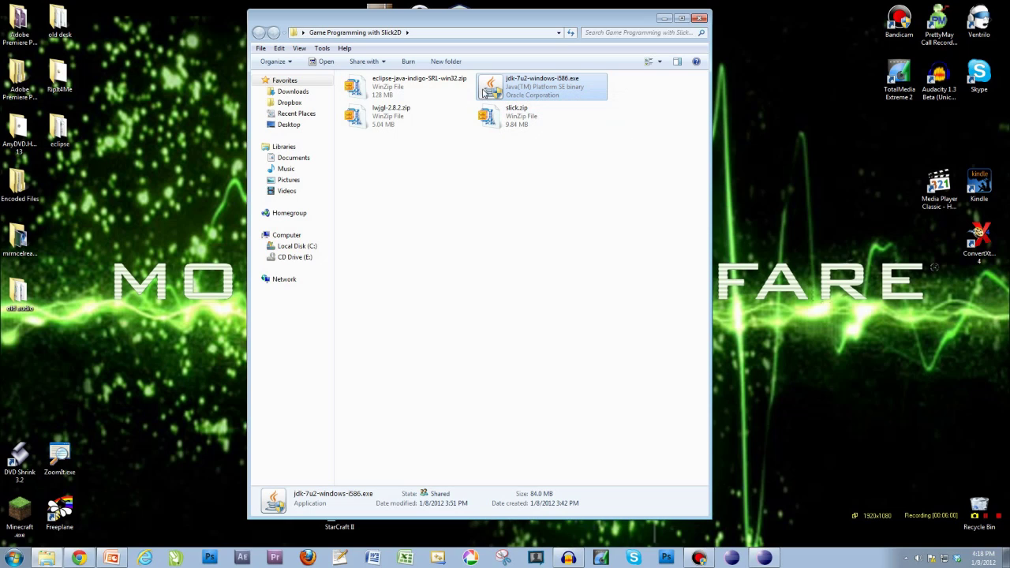
# Extract eclipse-java-indigo-SR1-win32.zip directly into the Game Programming with Slick2D folder.
pyautogui.press('Left')
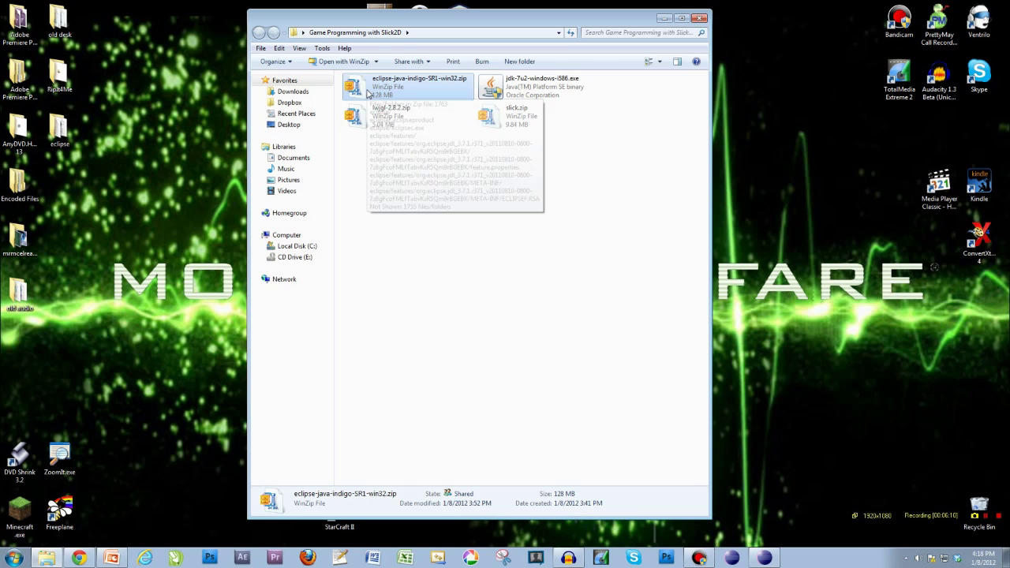
pyautogui.rightClick(357, 87)
pyautogui.press('Escape')
pyautogui.rightClick(357, 87)
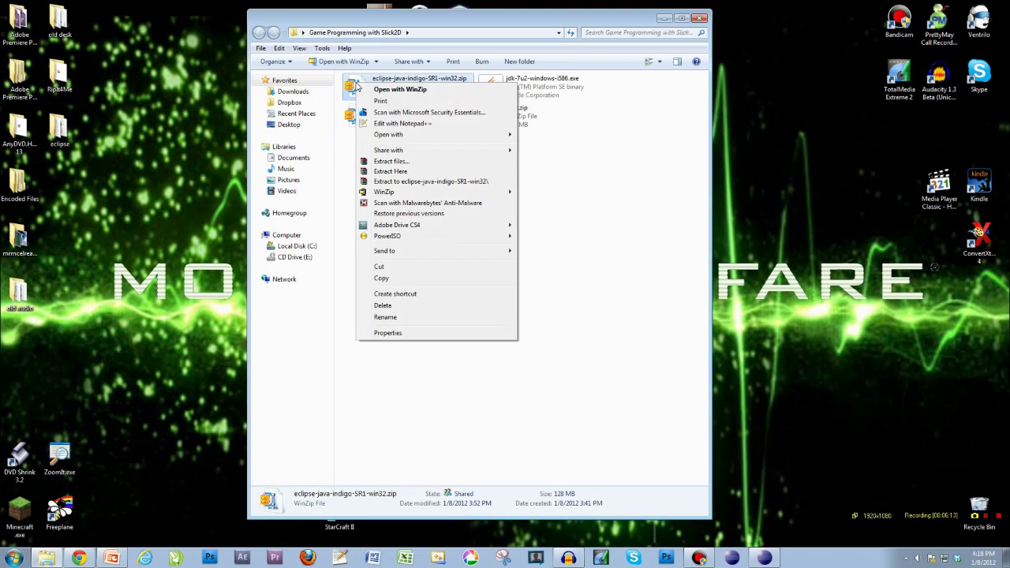
pyautogui.click(412, 172)
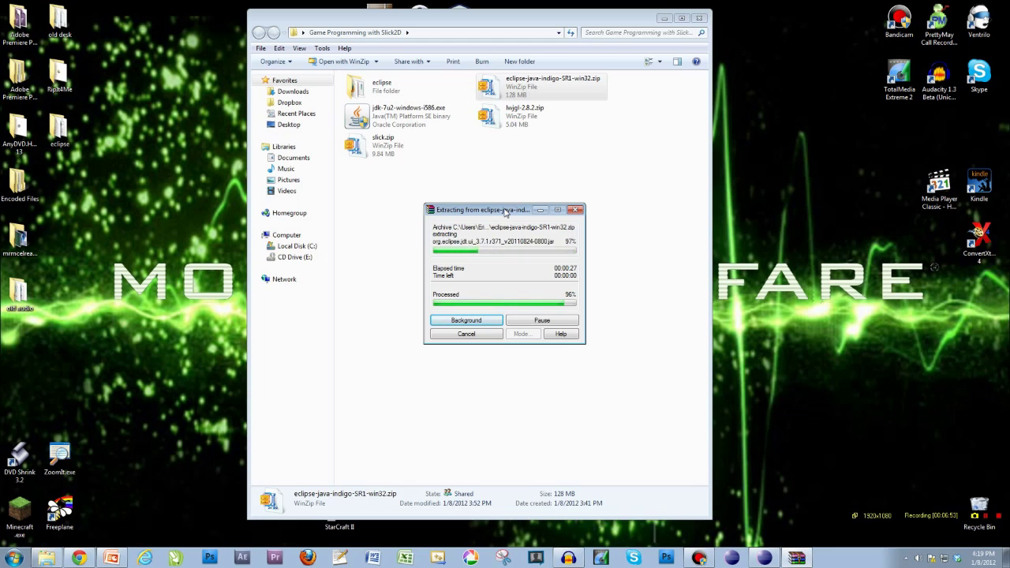
# Locate eclipse.exe inside the extracted eclipse folder and return to the Game Programming with Slick2D folder.
pyautogui.click(367, 89)
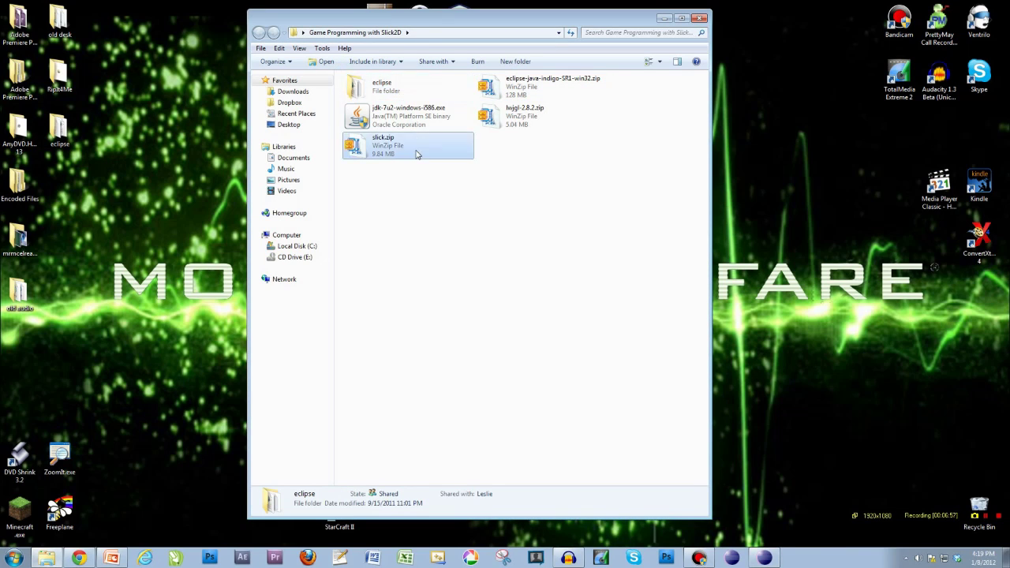
pyautogui.doubleClick(361, 91)
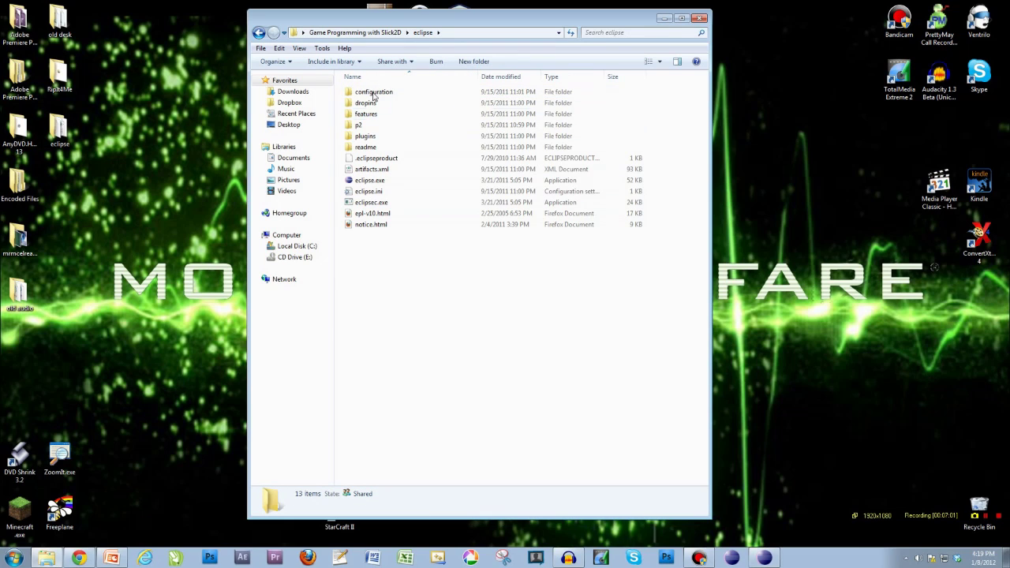
pyautogui.click(360, 181)
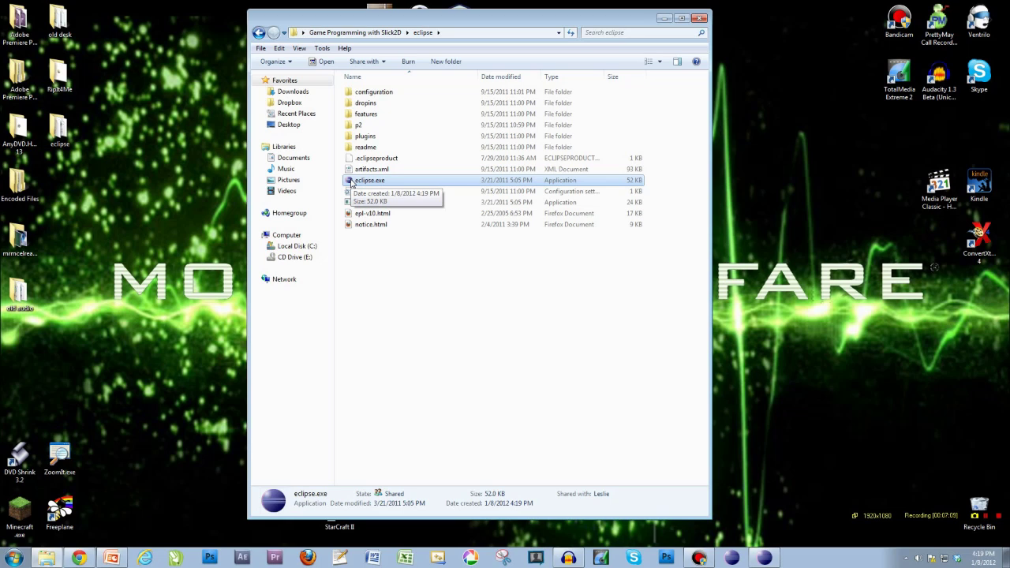
pyautogui.doubleClick(354, 183)
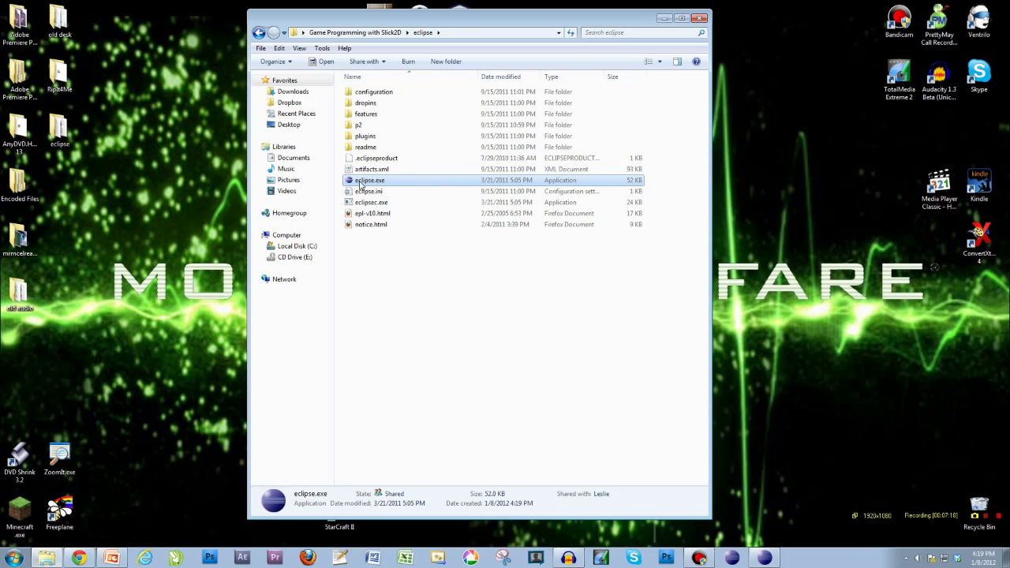
pyautogui.click(363, 181)
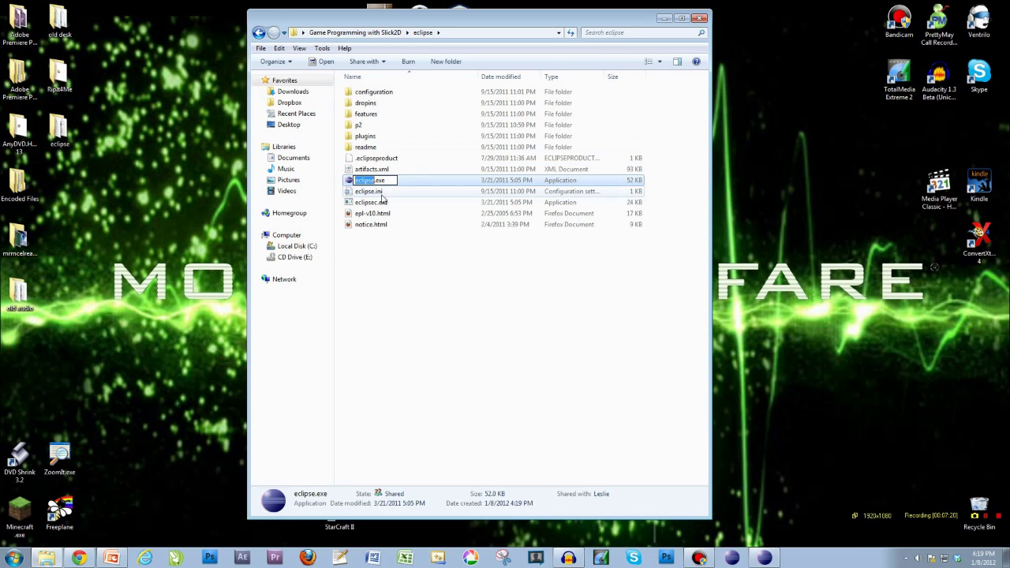
pyautogui.click(382, 198)
pyautogui.click(259, 33)
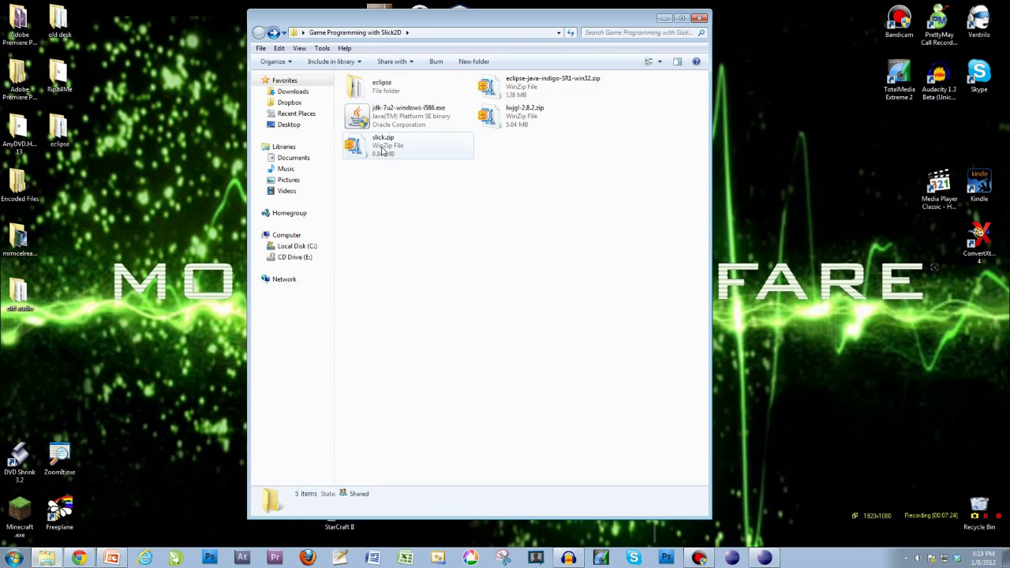
# Extract lwjgl-2.8.2.zip directly into the current folder and check the contents of the extracted lwjgl-2.8.2 folder.
pyautogui.click(495, 116)
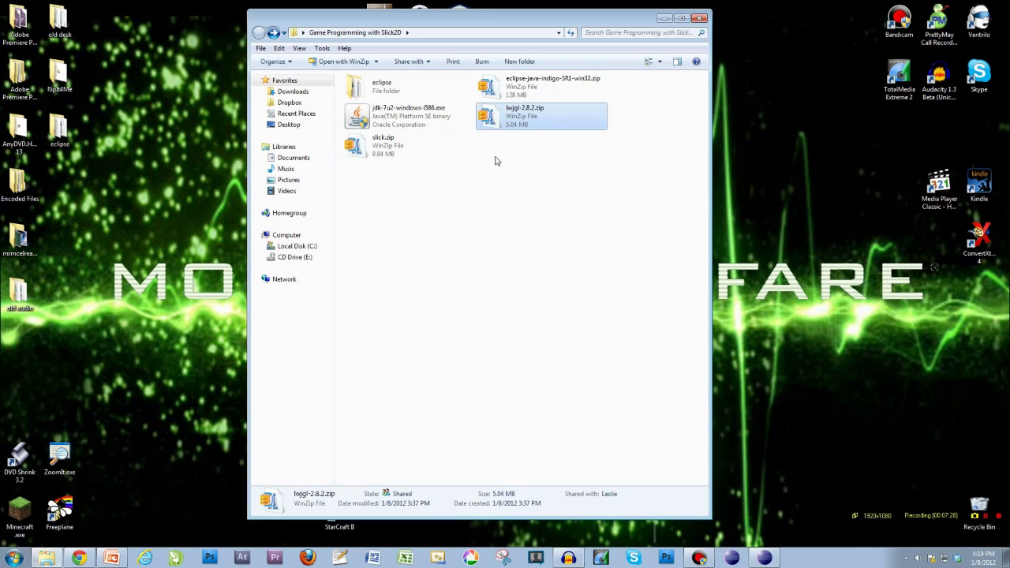
pyautogui.rightClick(489, 120)
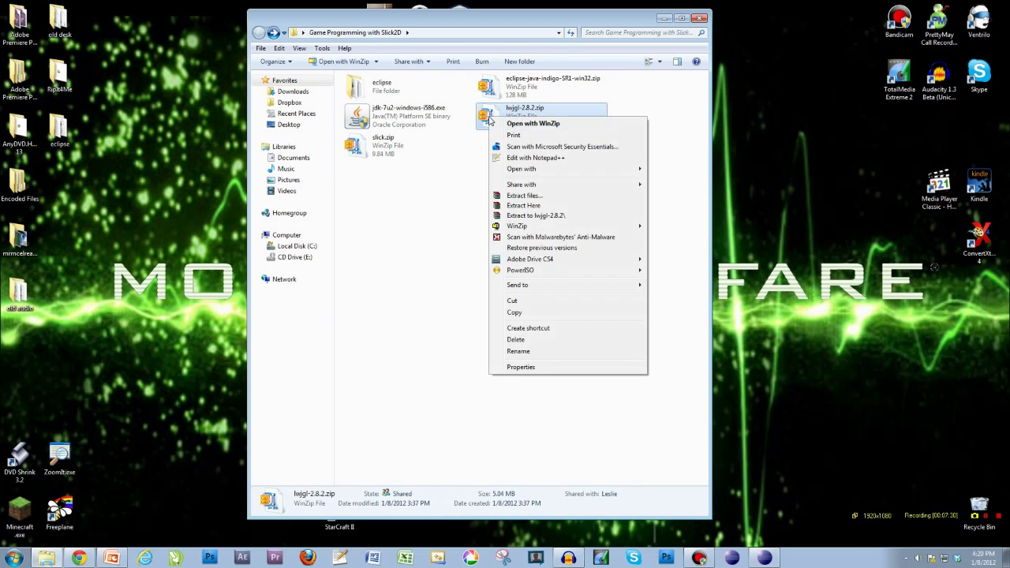
pyautogui.click(524, 206)
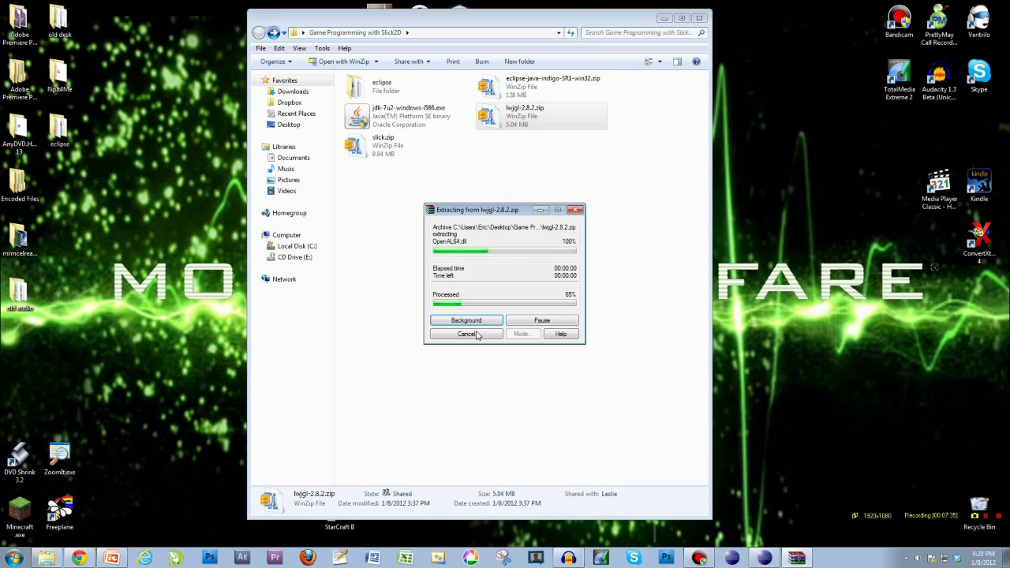
pyautogui.click(505, 83)
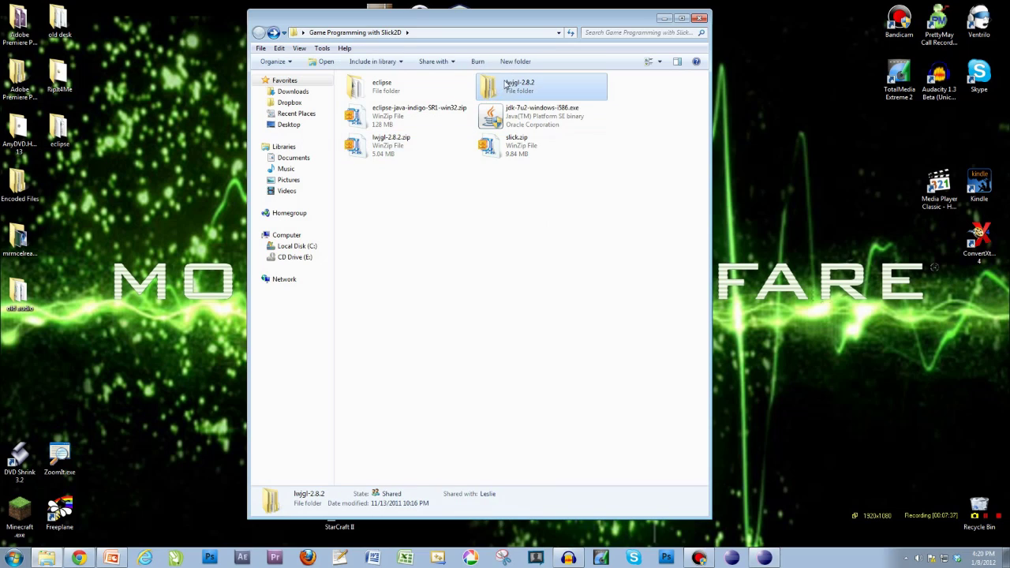
pyautogui.doubleClick(487, 92)
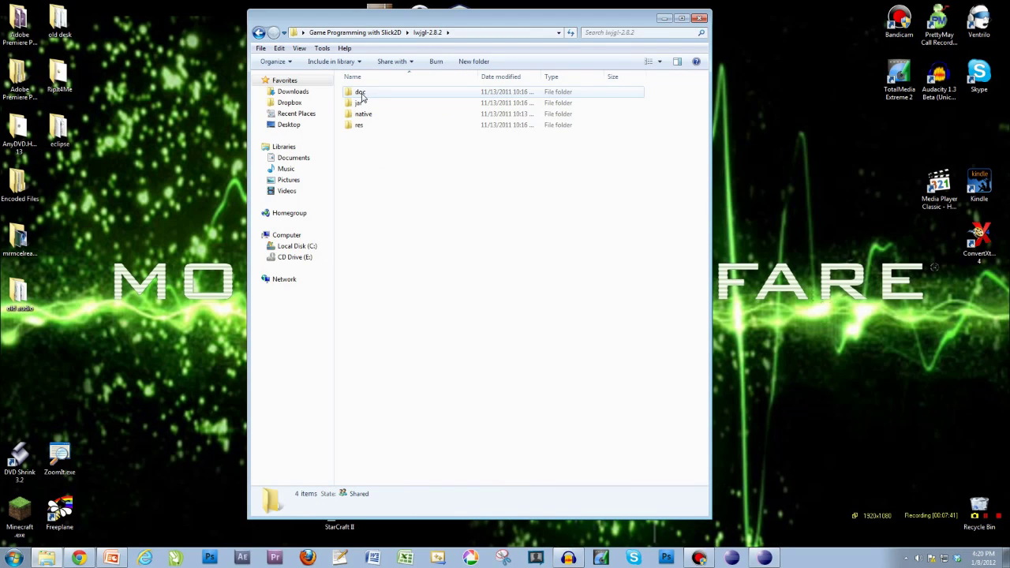
pyautogui.click(367, 32)
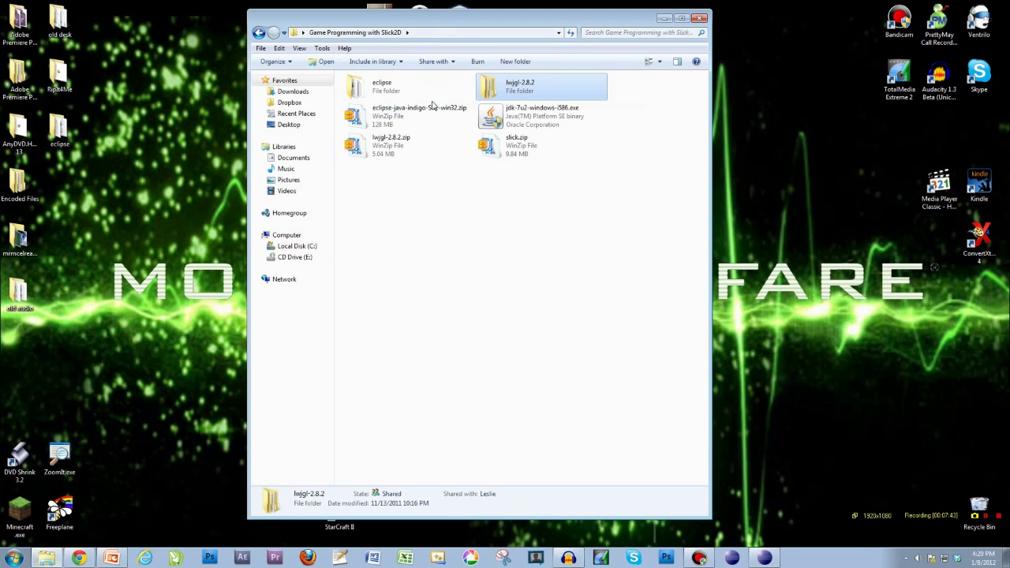
# Extract slick.zip into its own slick subfolder and check that folder's contents.
pyautogui.rightClick(489, 147)
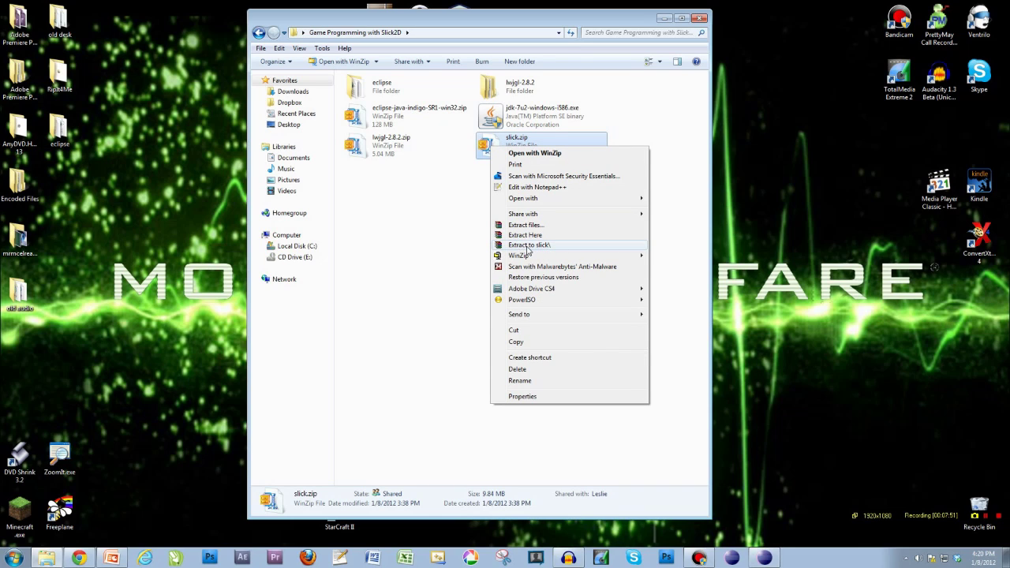
pyautogui.click(527, 245)
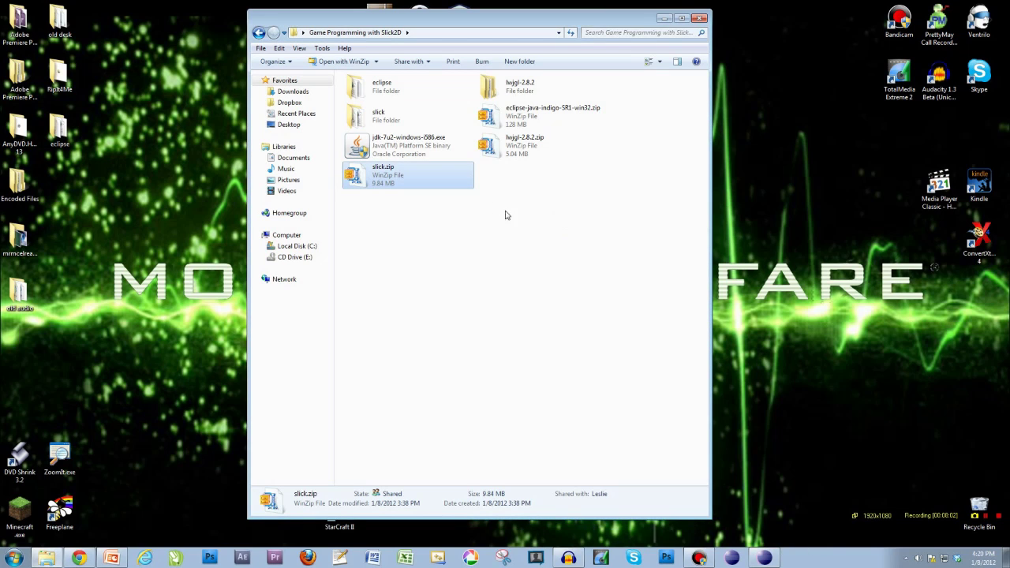
pyautogui.doubleClick(386, 120)
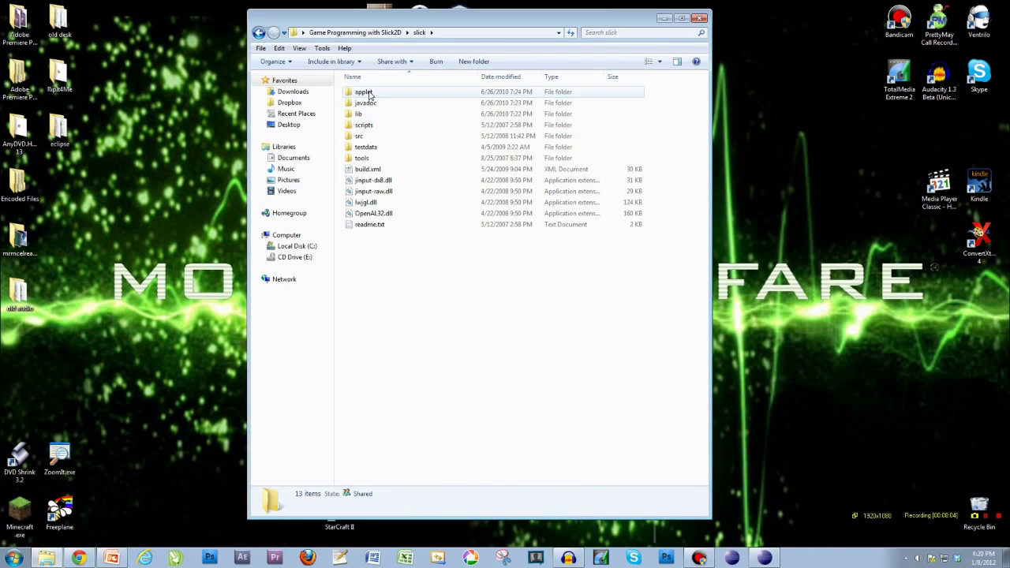
pyautogui.click(355, 33)
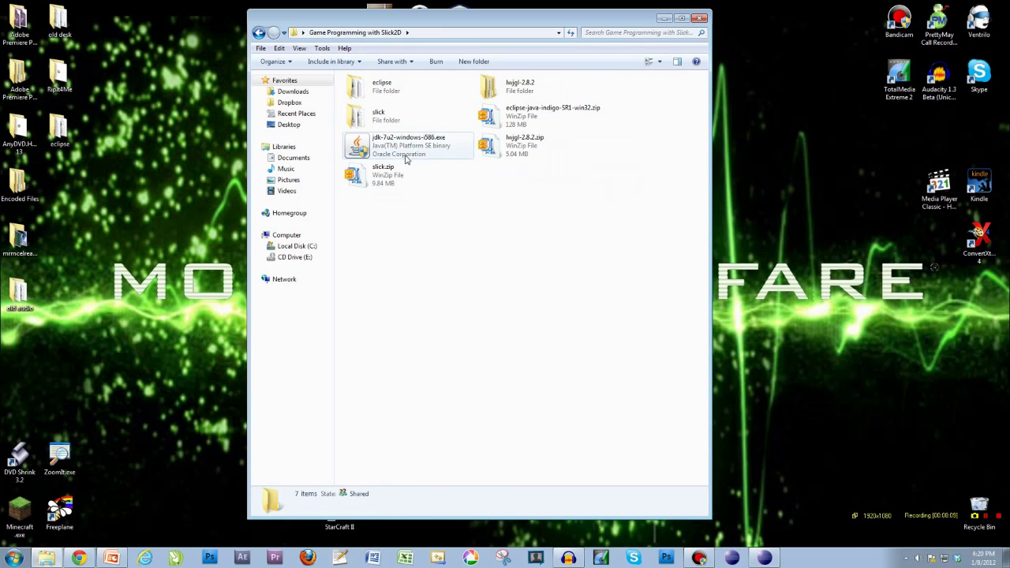
# Delete the JDK installer jdk-7u2-windows-i586.exe and the archives slick.zip, lwjgl-2.8.2.zip and eclipse-java-indigo-SR1-win32.zip, keeping the extracted folders.
pyautogui.click(406, 159)
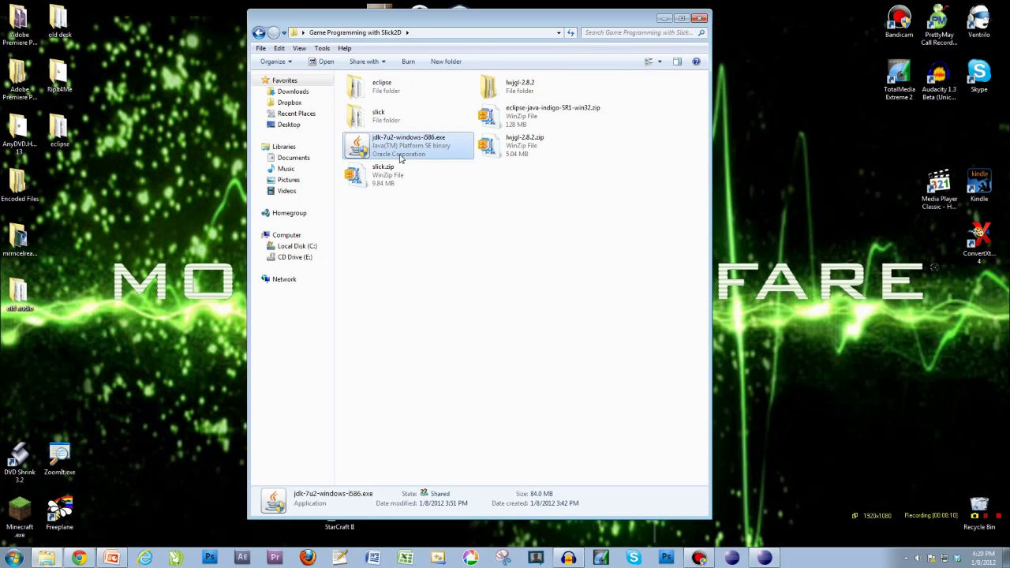
pyautogui.keyDown('ctrl'); pyautogui.click(466, 176); pyautogui.keyUp('ctrl')
pyautogui.keyDown('ctrl'); pyautogui.click(509, 146); pyautogui.keyUp('ctrl')
pyautogui.keyDown('ctrl'); pyautogui.click(516, 122); pyautogui.keyUp('ctrl')
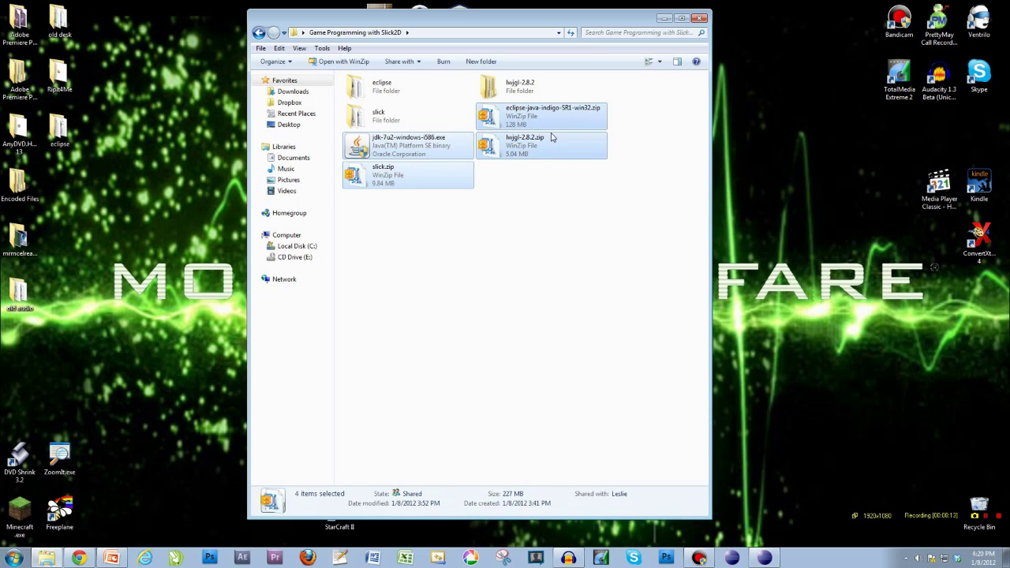
pyautogui.press('Delete')
pyautogui.press('Return')
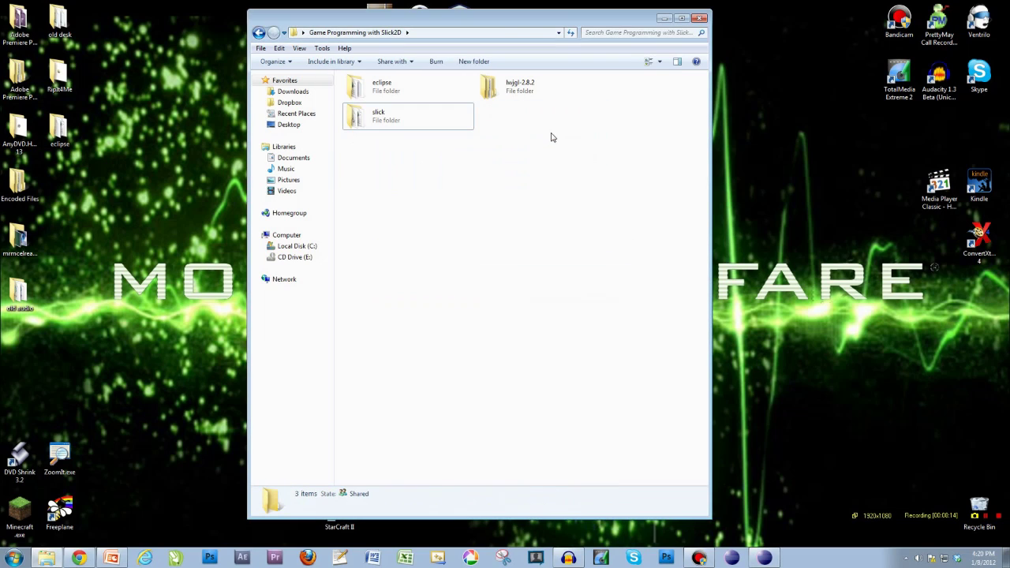
pyautogui.click(408, 129)
pyautogui.click(407, 93)
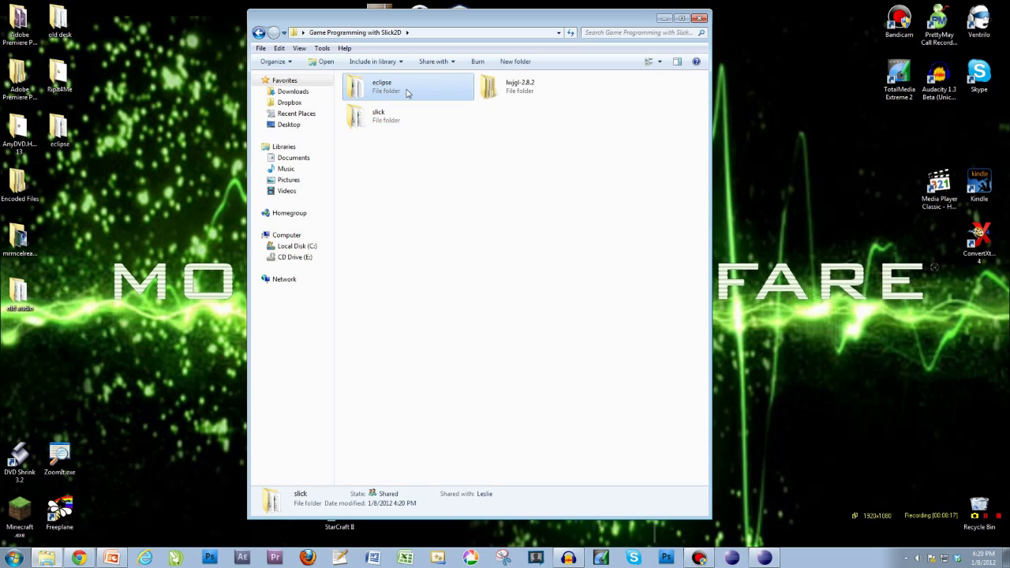
pyautogui.click(503, 90)
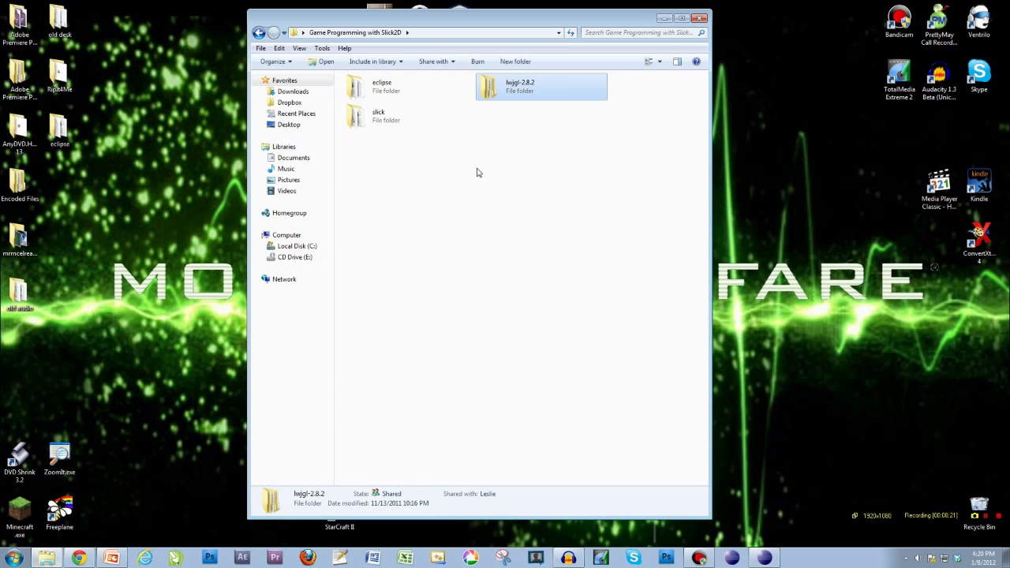
pyautogui.click(441, 155)
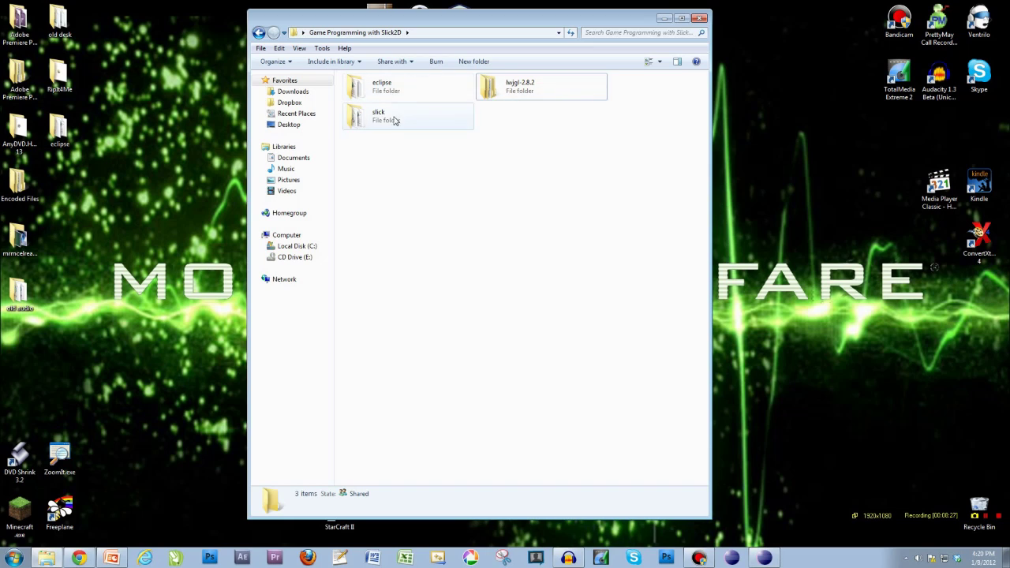
pyautogui.click(394, 92)
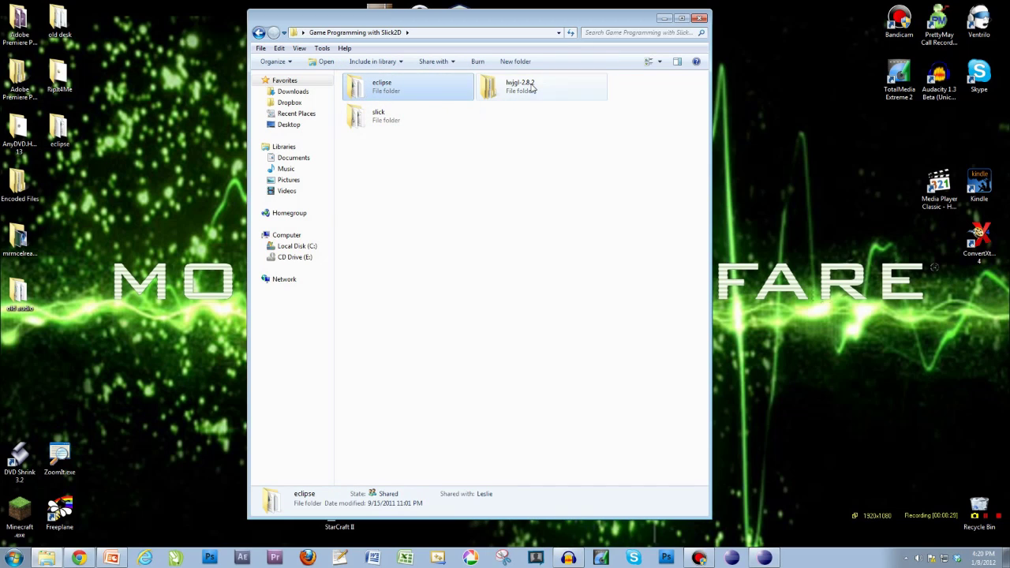
pyautogui.click(422, 122)
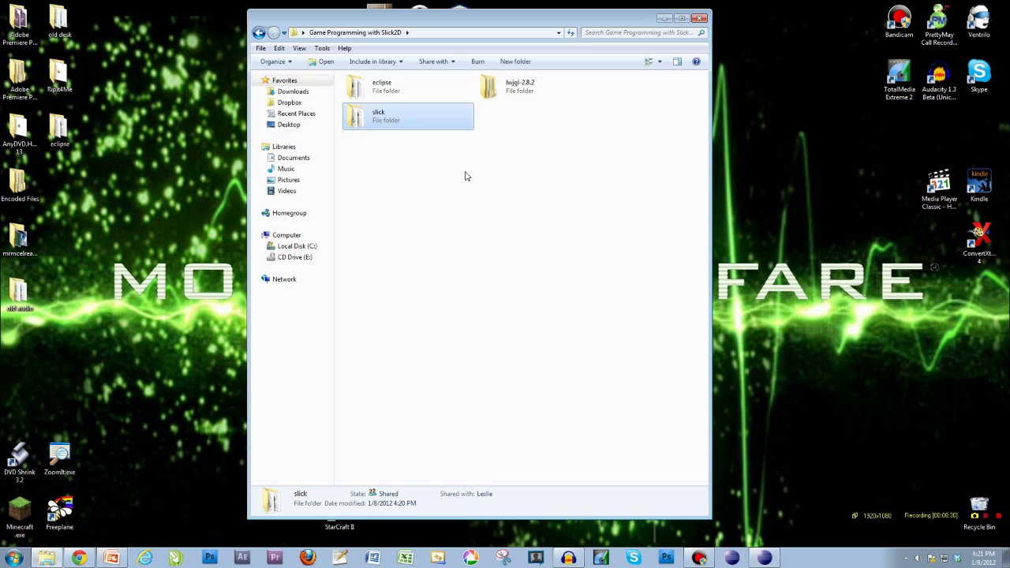
pyautogui.click(500, 117)
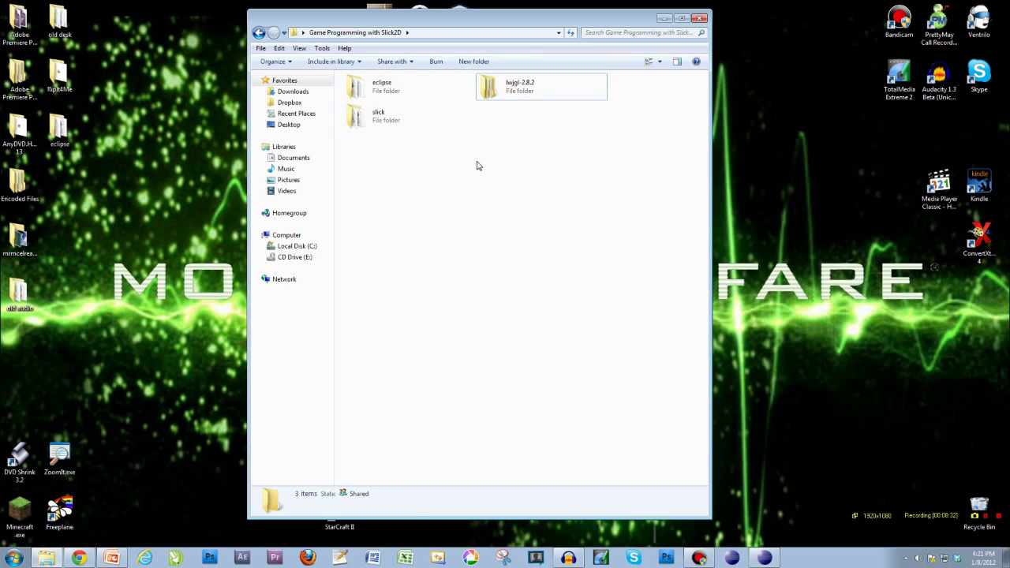
pyautogui.click(413, 95)
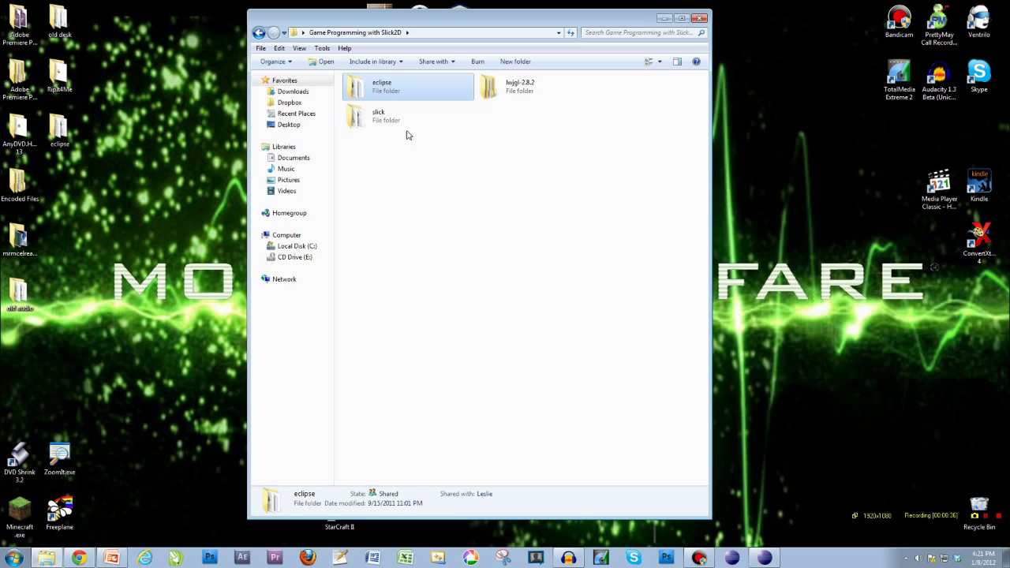
pyautogui.click(494, 155)
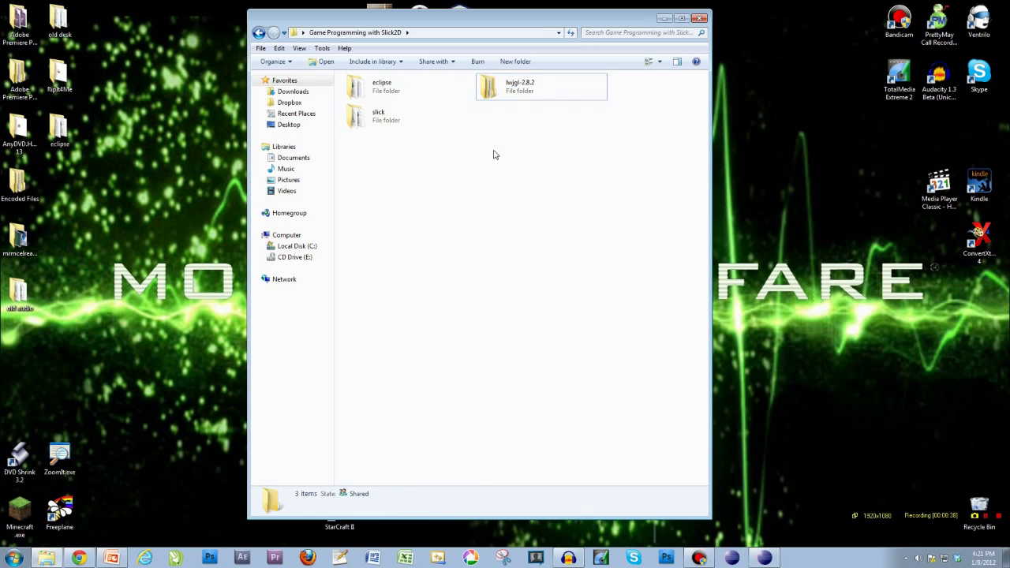